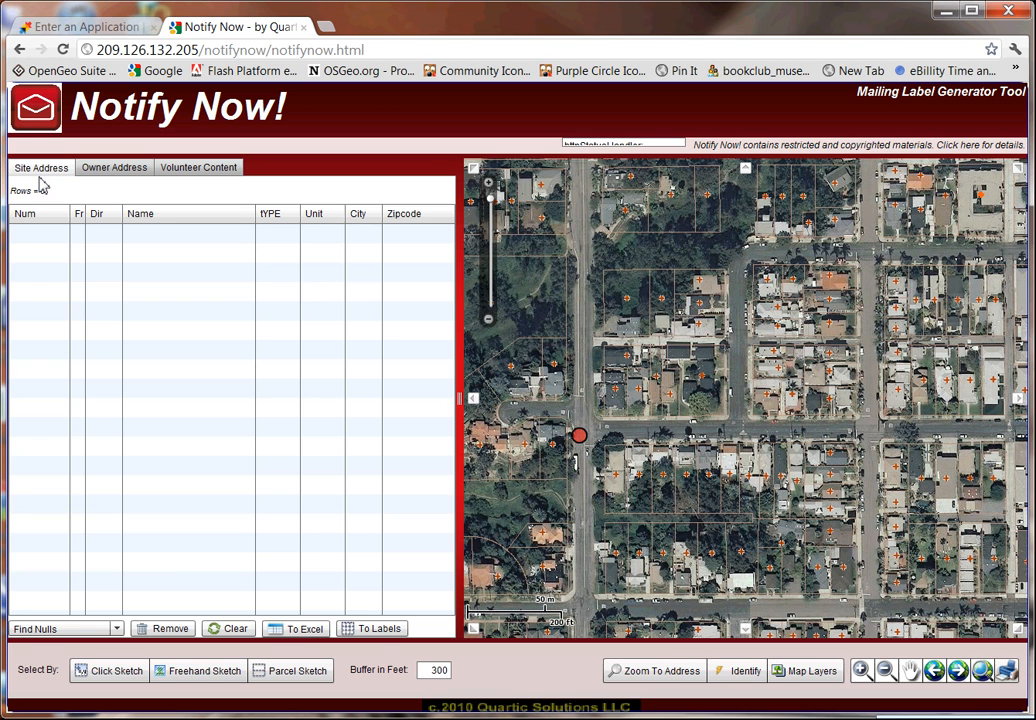
{"action": "left_click", "coordinate": [108, 170]}
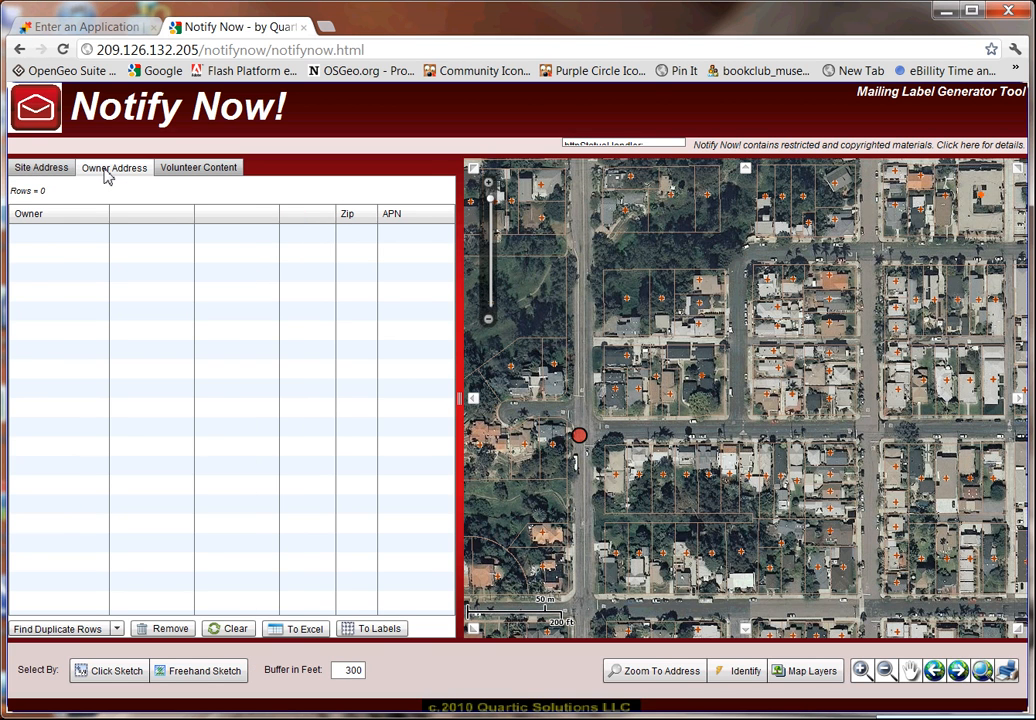
{"action": "left_click", "coordinate": [58, 172]}
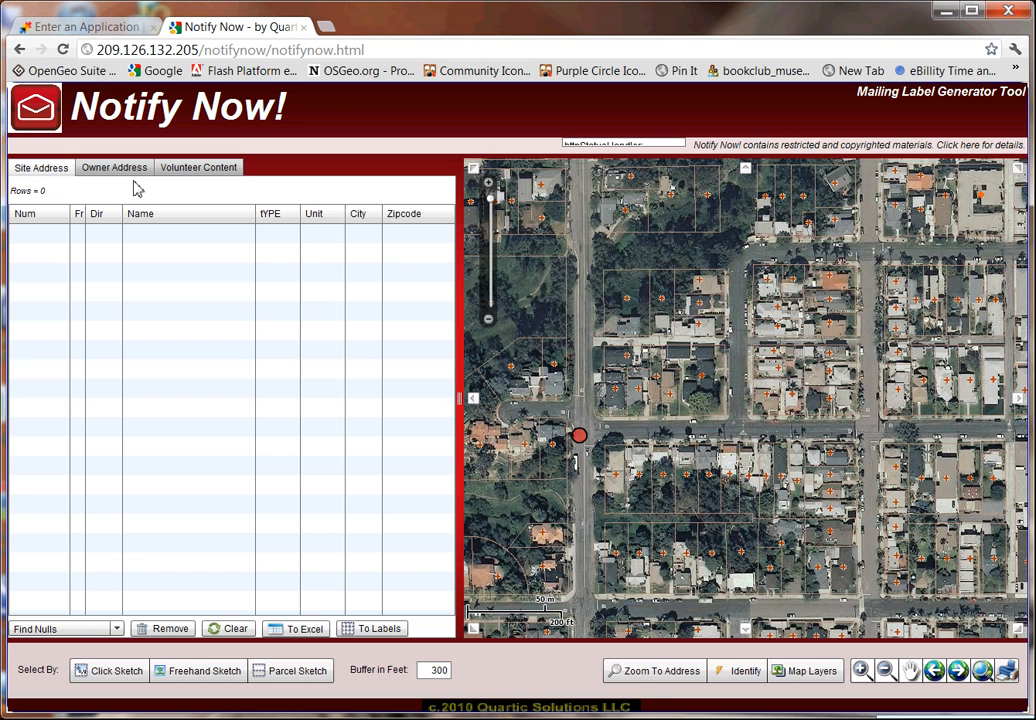
{"action": "left_click", "coordinate": [651, 676]}
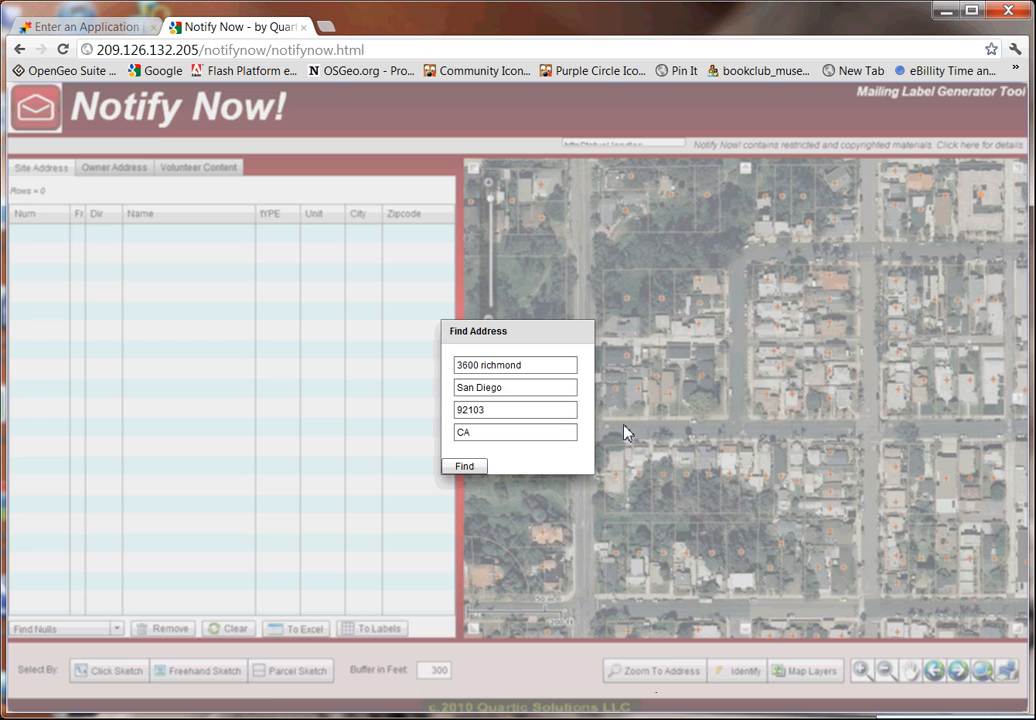
{"action": "left_click_drag", "start_coordinate": [547, 367], "coordinate": [432, 378]}
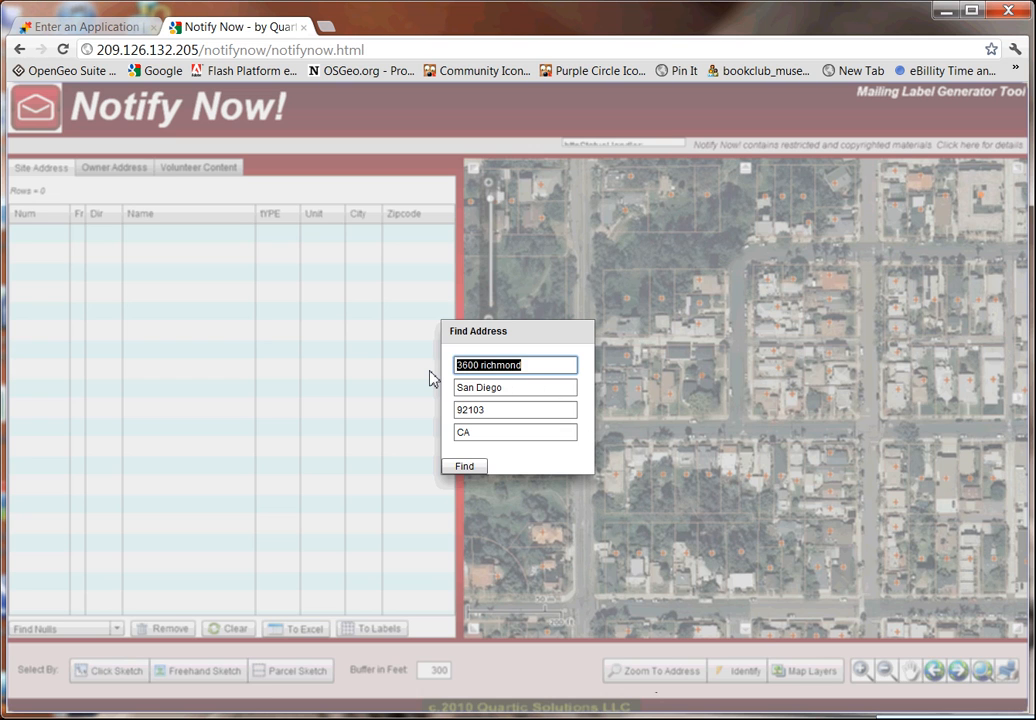
{"action": "key", "text": "BackSpace"}
{"action": "left_click", "coordinate": [462, 466]}
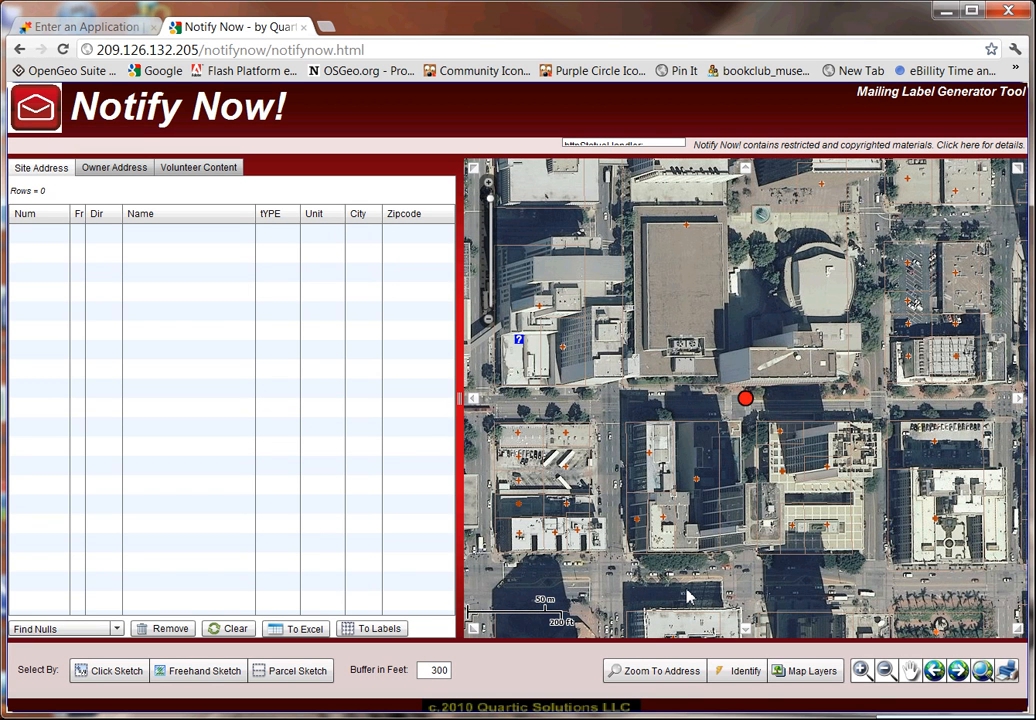
Turn on the Community street basemap layer and turn off the Imagery layer.
{"action": "left_click", "coordinate": [806, 678]}
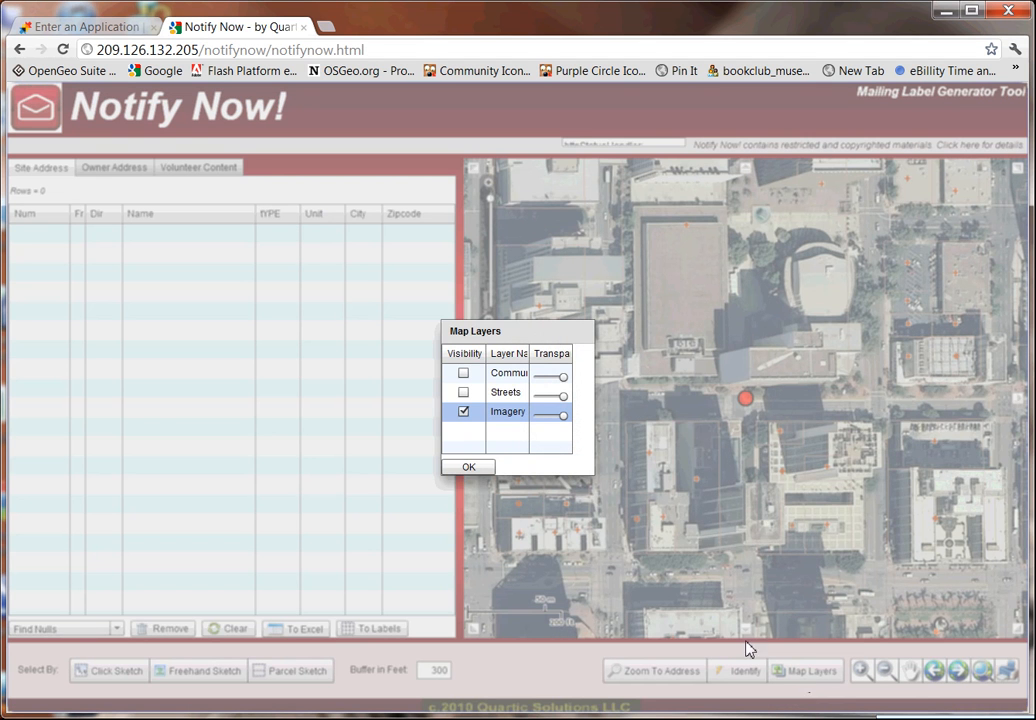
{"action": "left_click", "coordinate": [463, 373]}
{"action": "left_click", "coordinate": [463, 411]}
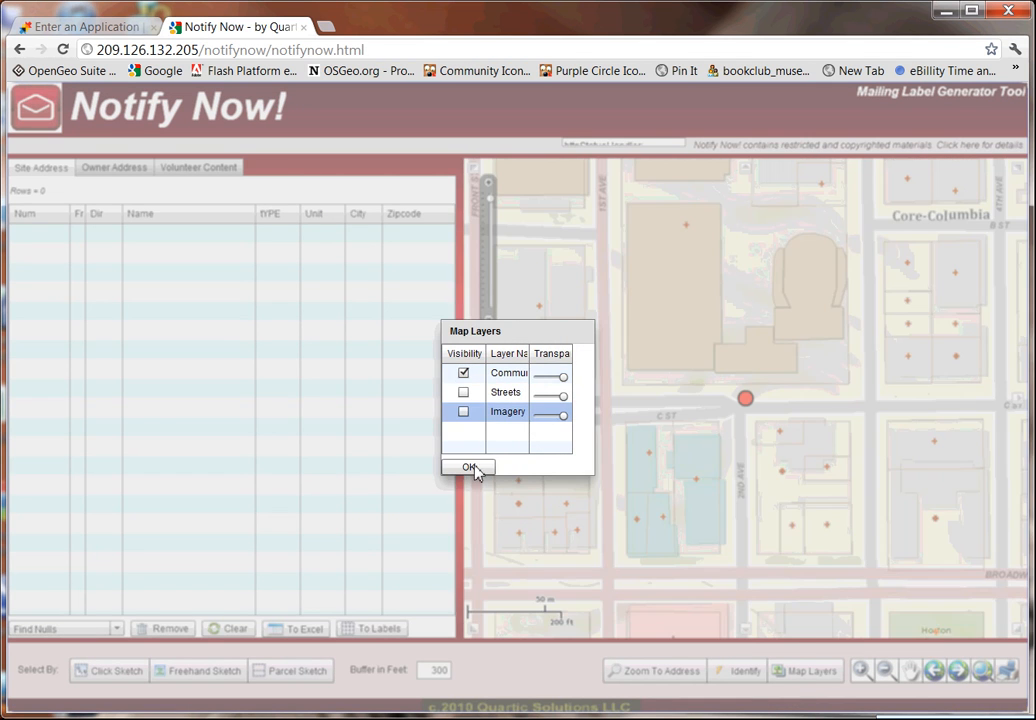
{"action": "left_click", "coordinate": [470, 467]}
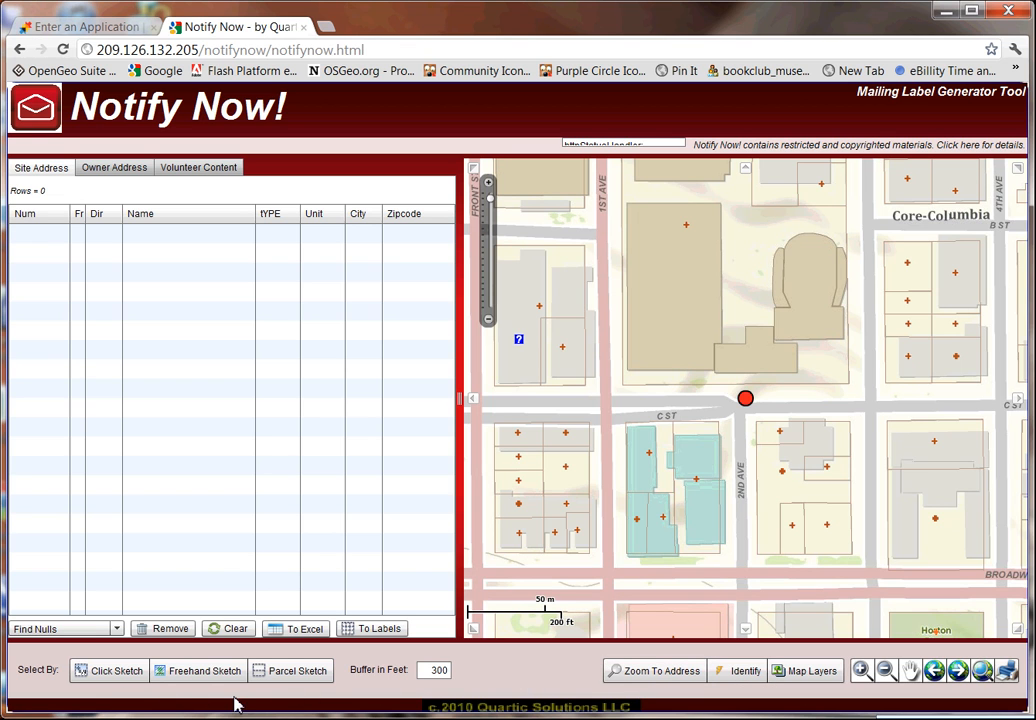
Draw a test polygon along C St selecting 123 addresses, set the buffer to 600 feet, then clear the selection.
{"action": "left_click", "coordinate": [117, 671]}
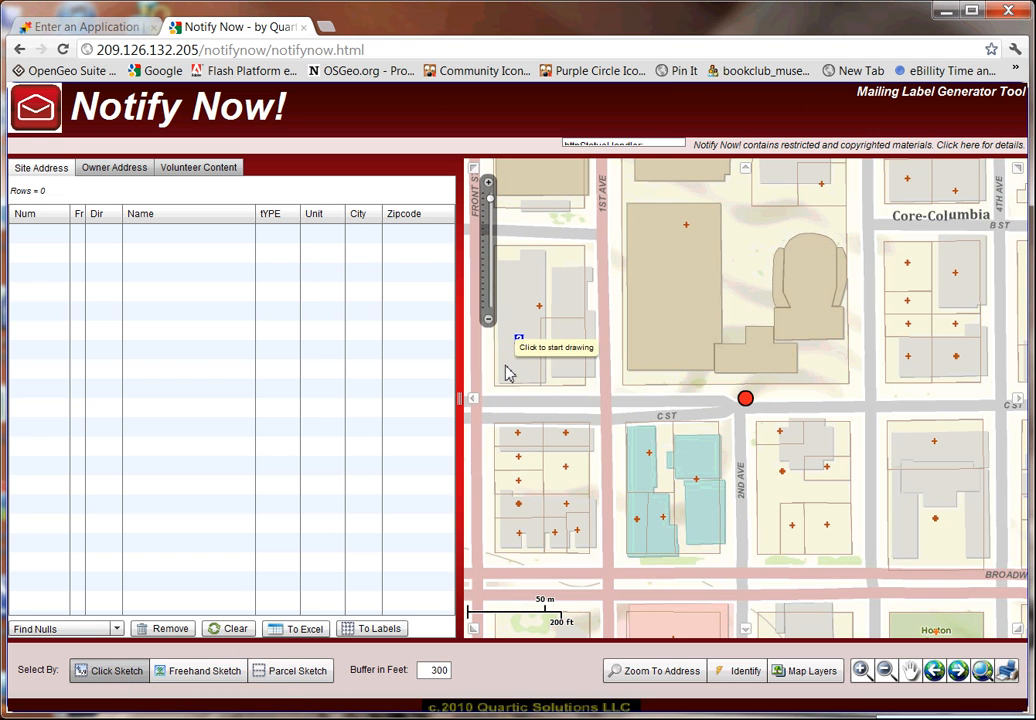
{"action": "left_click", "coordinate": [504, 346]}
{"action": "left_click", "coordinate": [508, 446]}
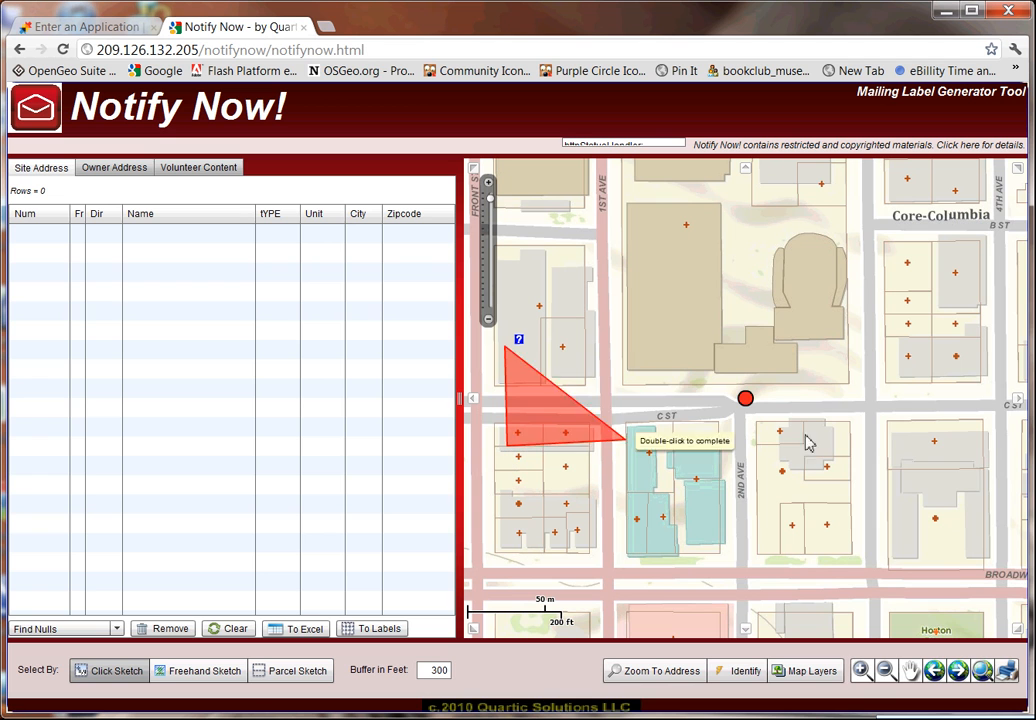
{"action": "left_click", "coordinate": [981, 443]}
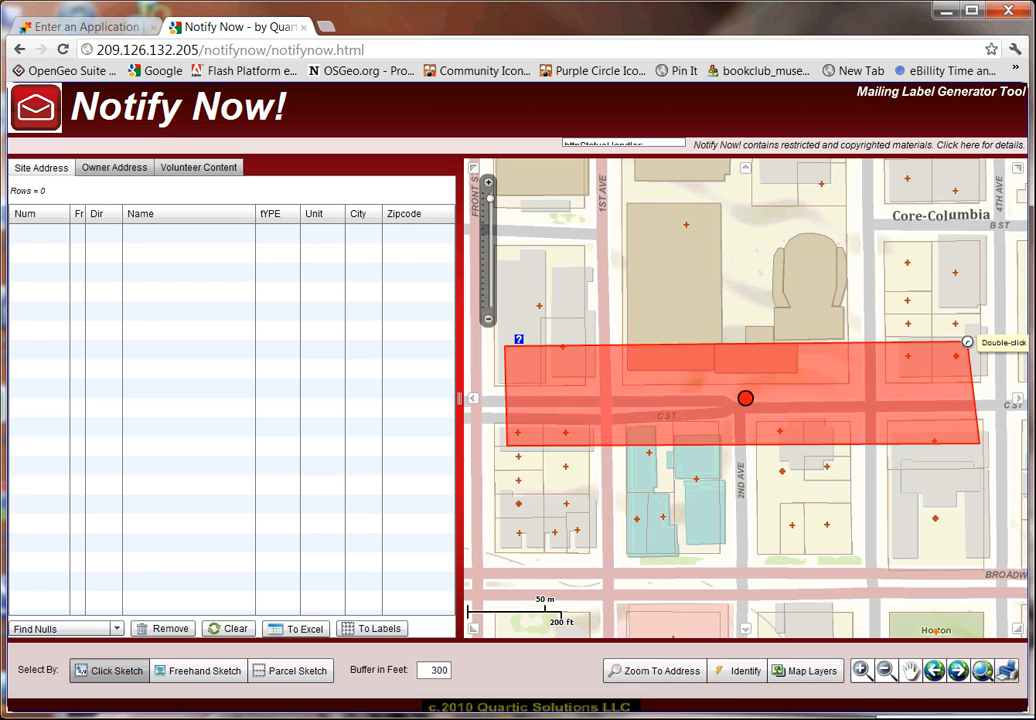
{"action": "double_click", "coordinate": [968, 349]}
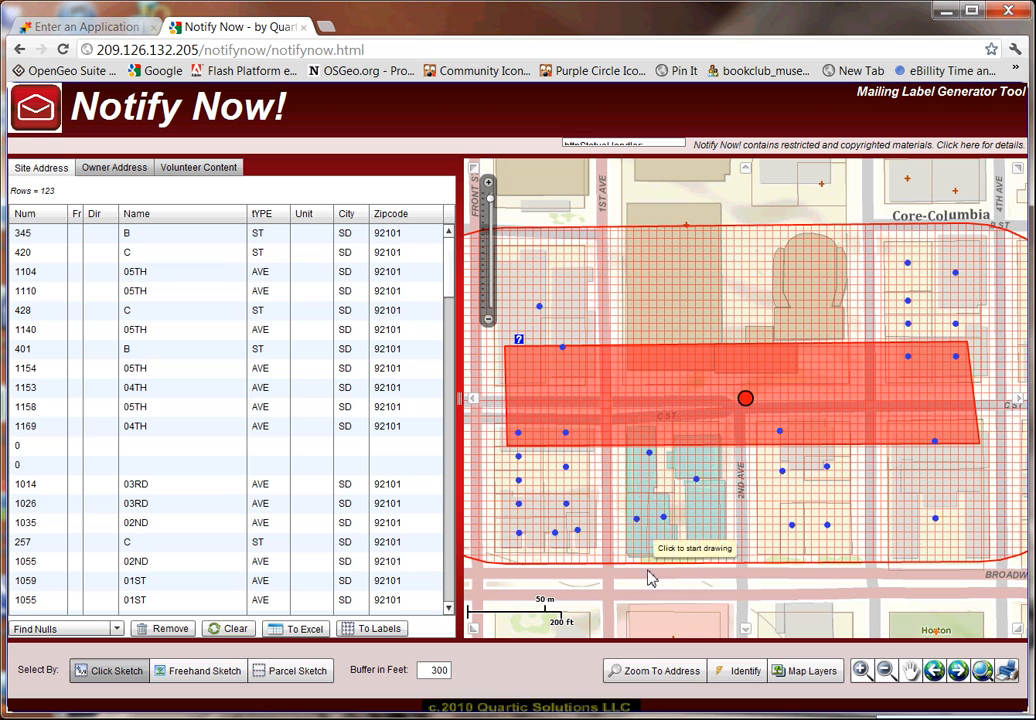
{"action": "double_click", "coordinate": [428, 671]}
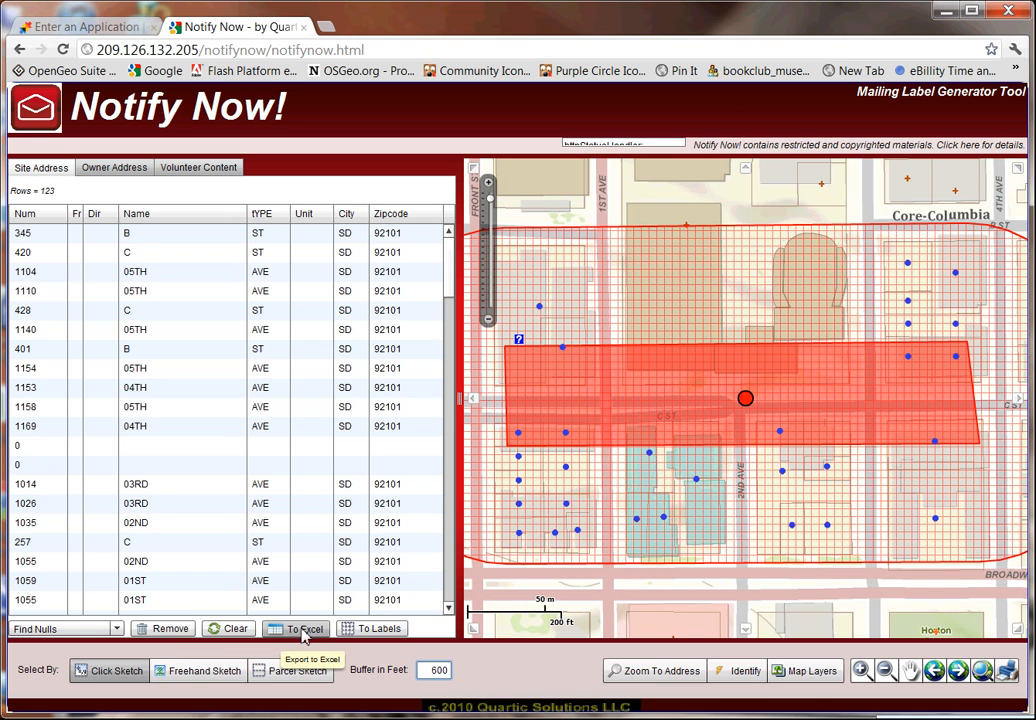
{"action": "left_click", "coordinate": [230, 628]}
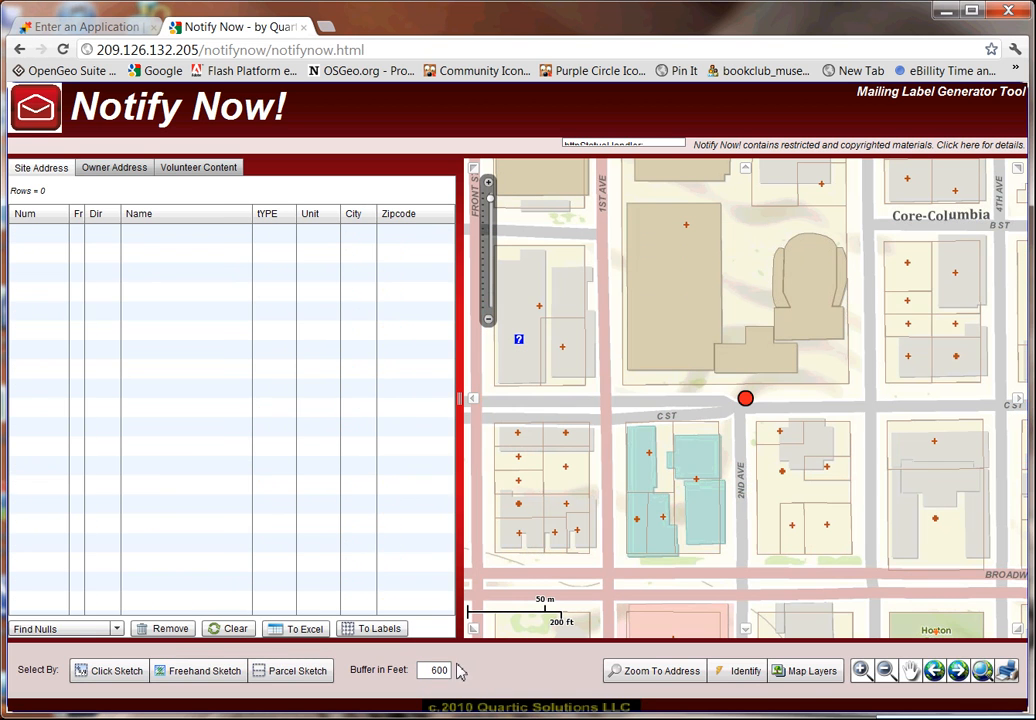
Draw a freehand outline around the C St / 2nd Ave block, then zoom out to see the buffer.
{"action": "left_click", "coordinate": [205, 671]}
{"action": "mouse_move", "coordinate": [695, 365]}
{"action": "left_mouse_down"}
{"action": "mouse_move", "coordinate": [710, 562]}
{"action": "mouse_move", "coordinate": [909, 261]}
{"action": "mouse_move", "coordinate": [724, 201]}
{"action": "mouse_move", "coordinate": [716, 228]}
{"action": "left_mouse_up"}
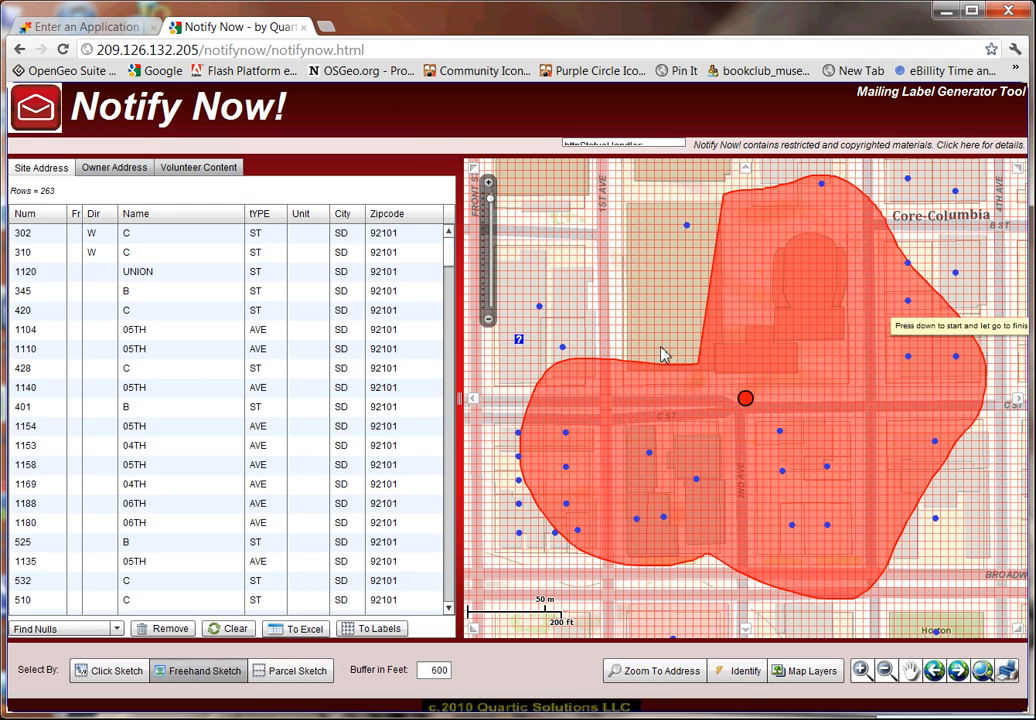
{"action": "left_click", "coordinate": [489, 320]}
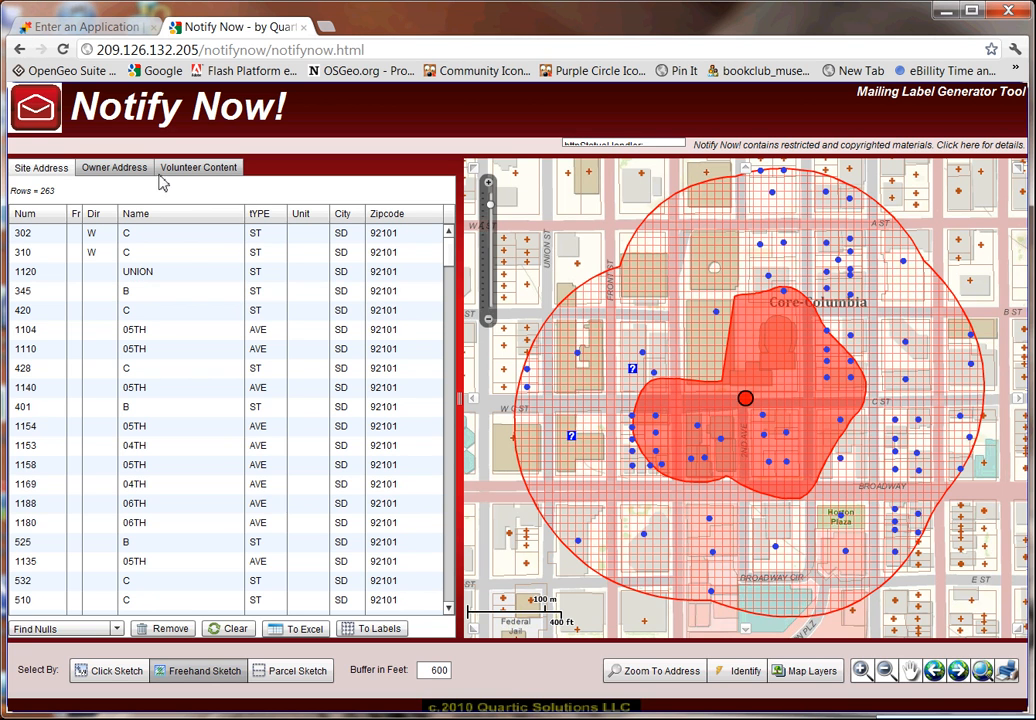
Show the 143 owner addresses and export them to Excel as NotifyNow (3).xls.
{"action": "left_click", "coordinate": [113, 169]}
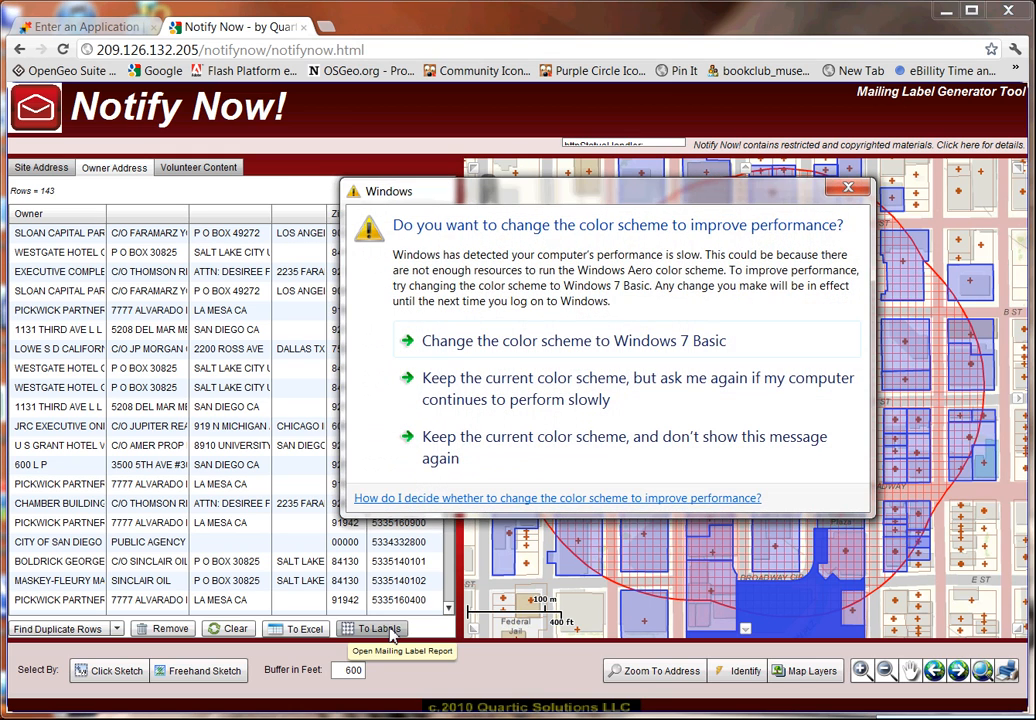
{"action": "left_click", "coordinate": [850, 191]}
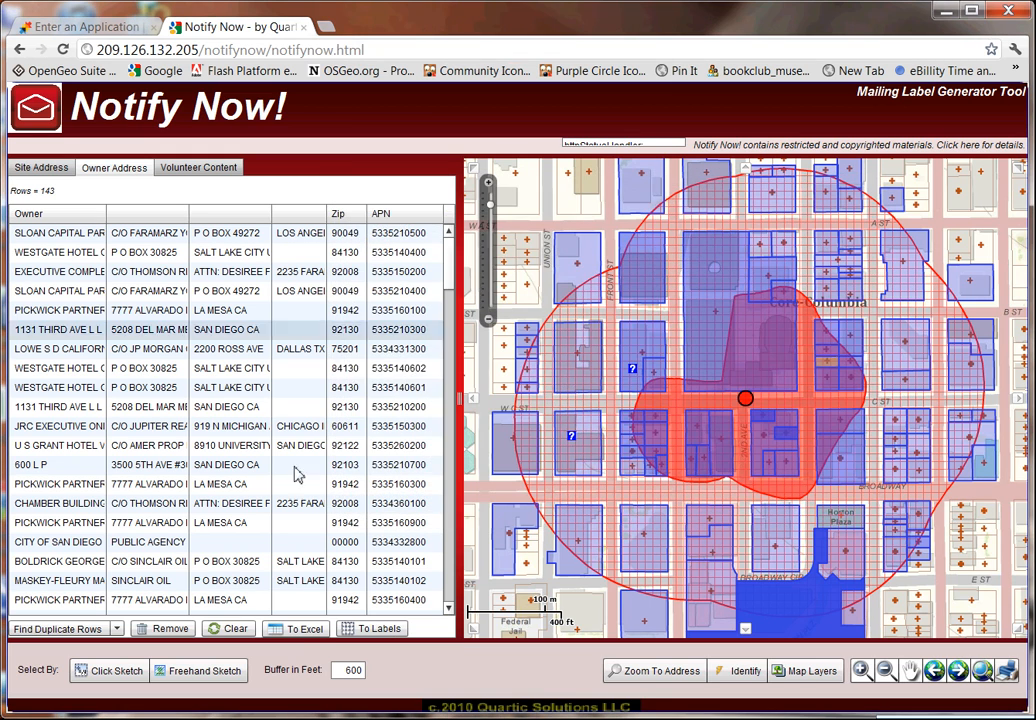
{"action": "left_click", "coordinate": [305, 629]}
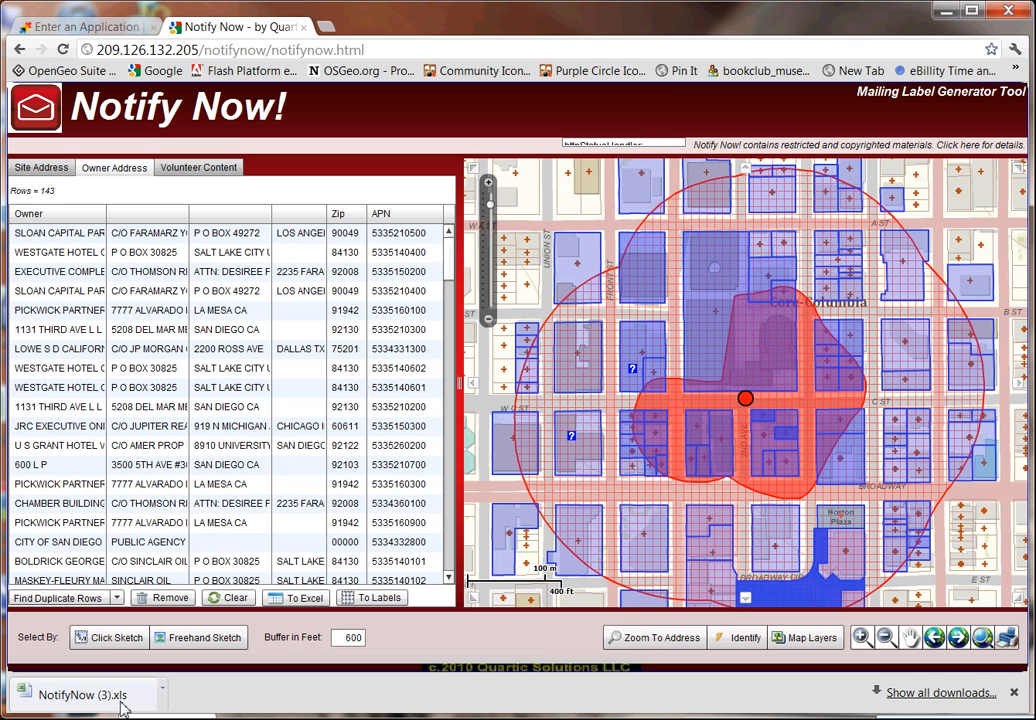
Open NotifyNow (3).xls in Excel, widen columns A and B, then close it without saving.
{"action": "left_click", "coordinate": [118, 706]}
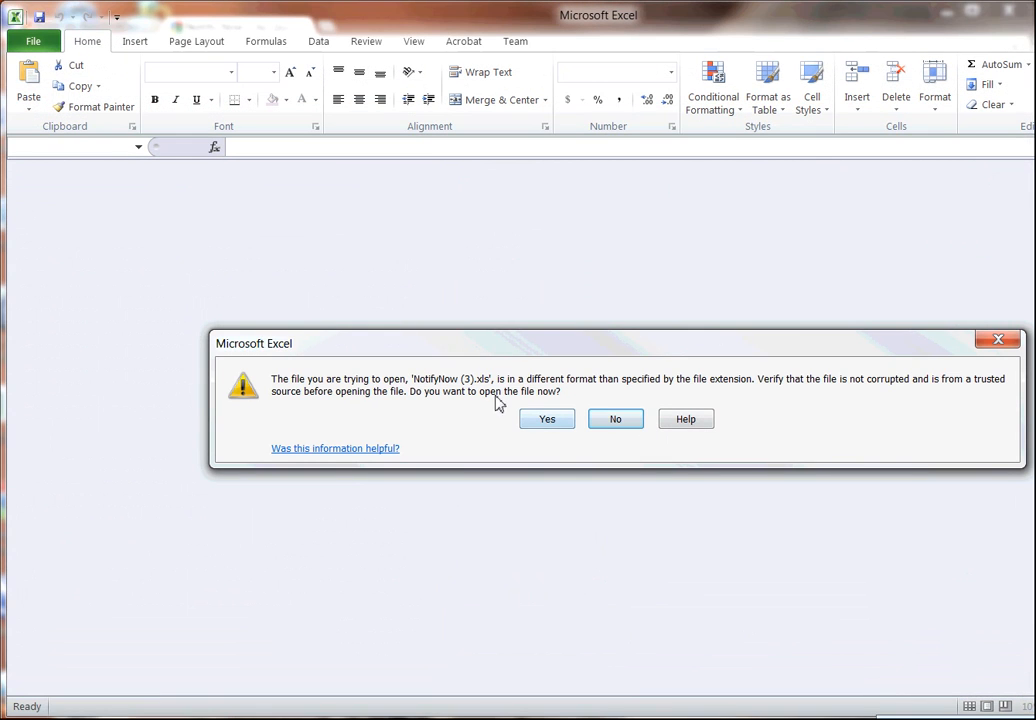
{"action": "left_click", "coordinate": [564, 420]}
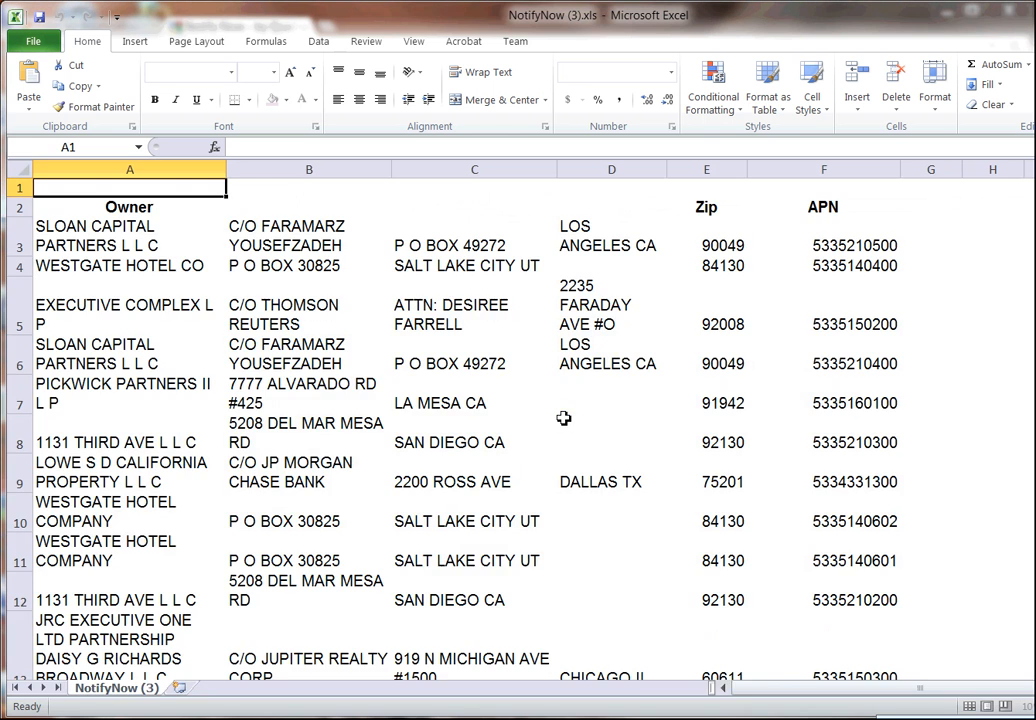
{"action": "left_click_drag", "start_coordinate": [271, 284], "coordinate": [432, 284]}
{"action": "left_click_drag", "start_coordinate": [599, 284], "coordinate": [657, 284]}
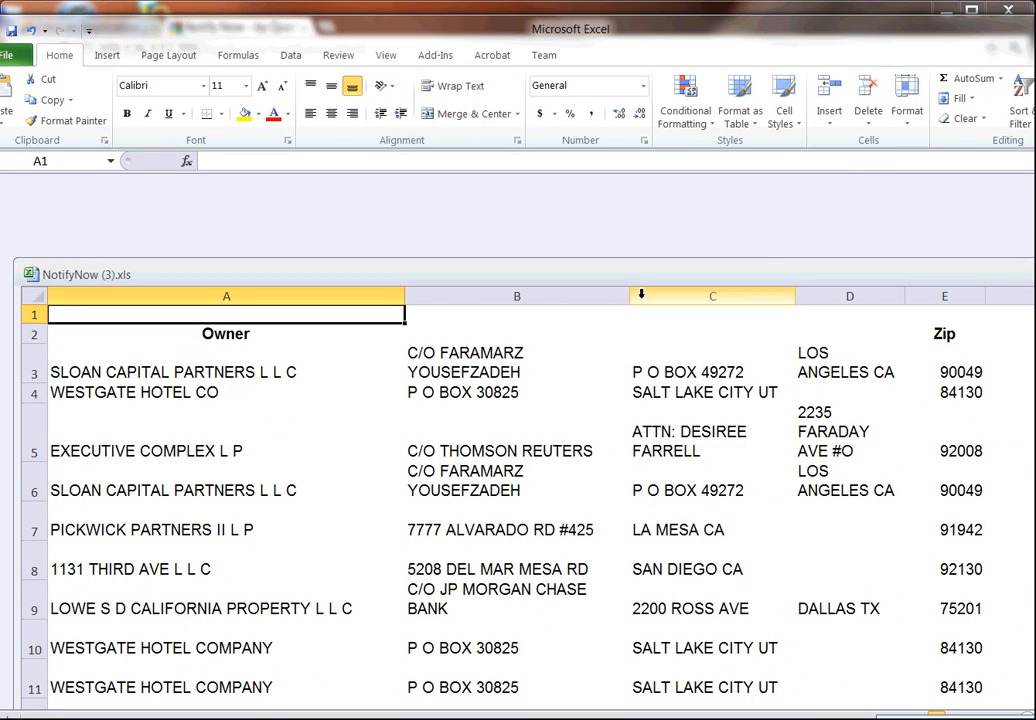
{"action": "left_click_drag", "start_coordinate": [640, 292], "coordinate": [663, 300]}
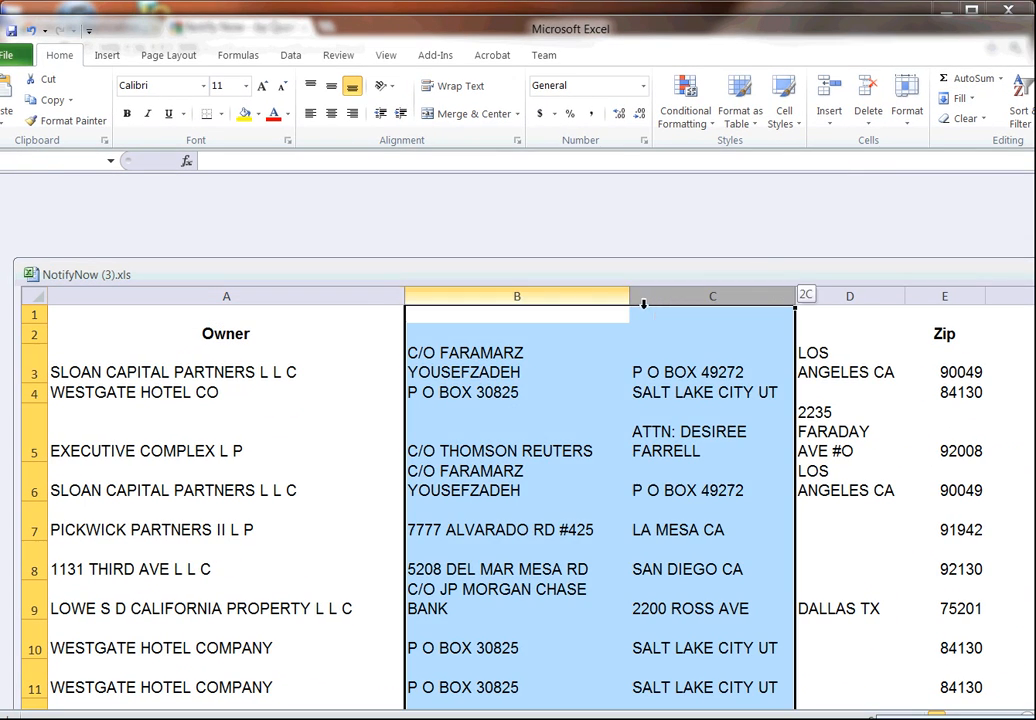
{"action": "key", "text": "ctrl+w"}
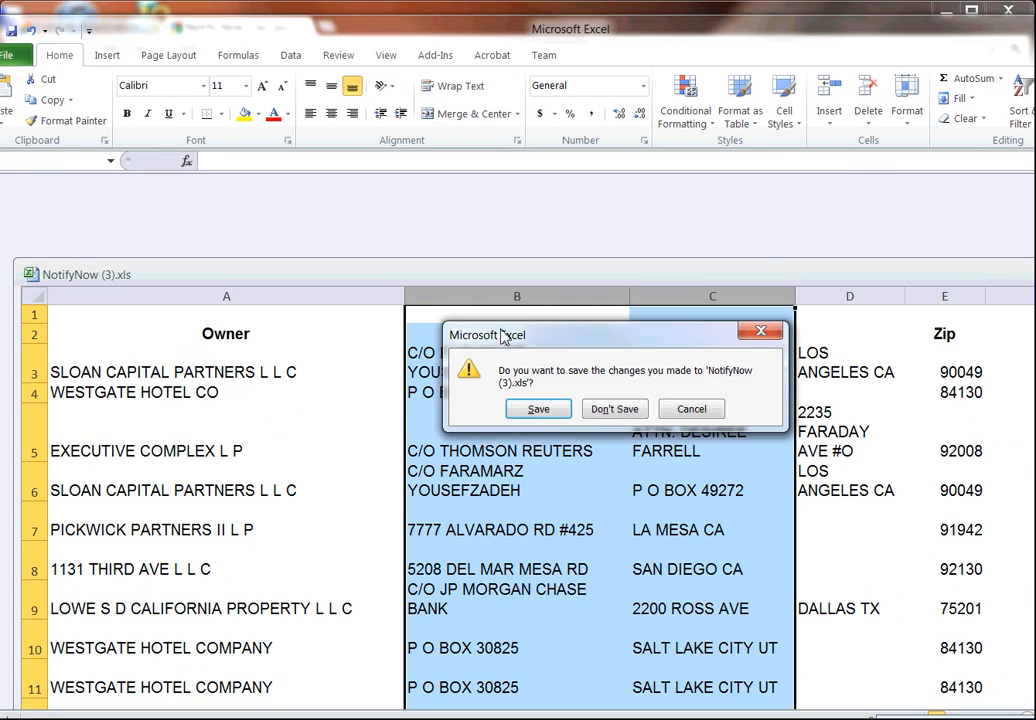
{"action": "left_click", "coordinate": [614, 410]}
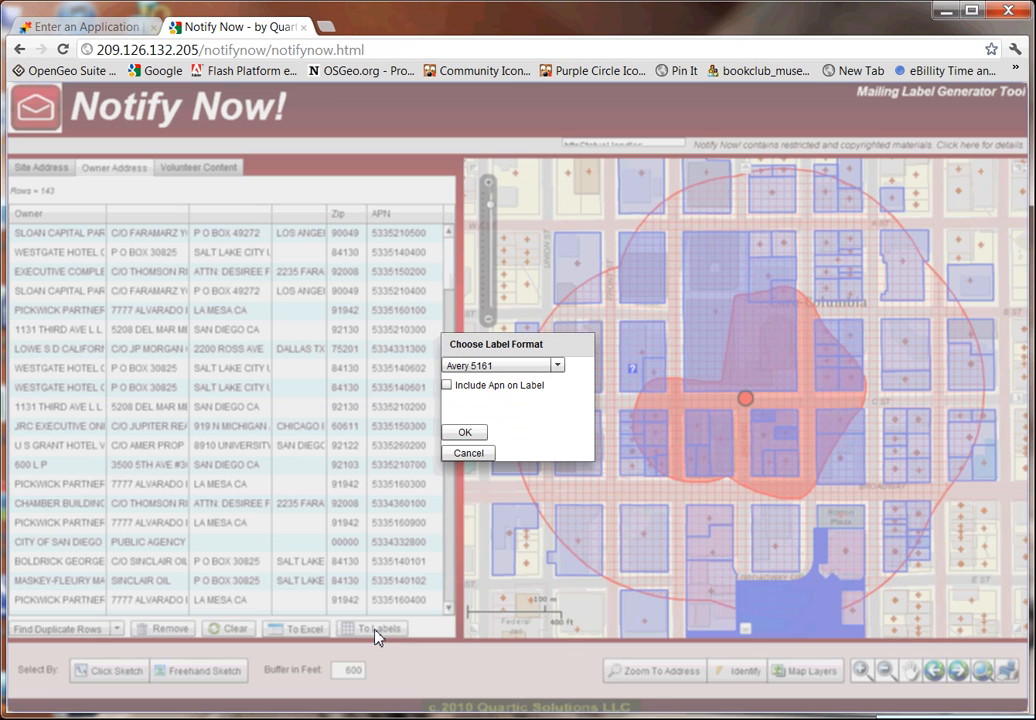
Create mailing labels for the owner list in Avery 5160 format.
{"action": "left_click", "coordinate": [376, 630]}
{"action": "left_click", "coordinate": [509, 368]}
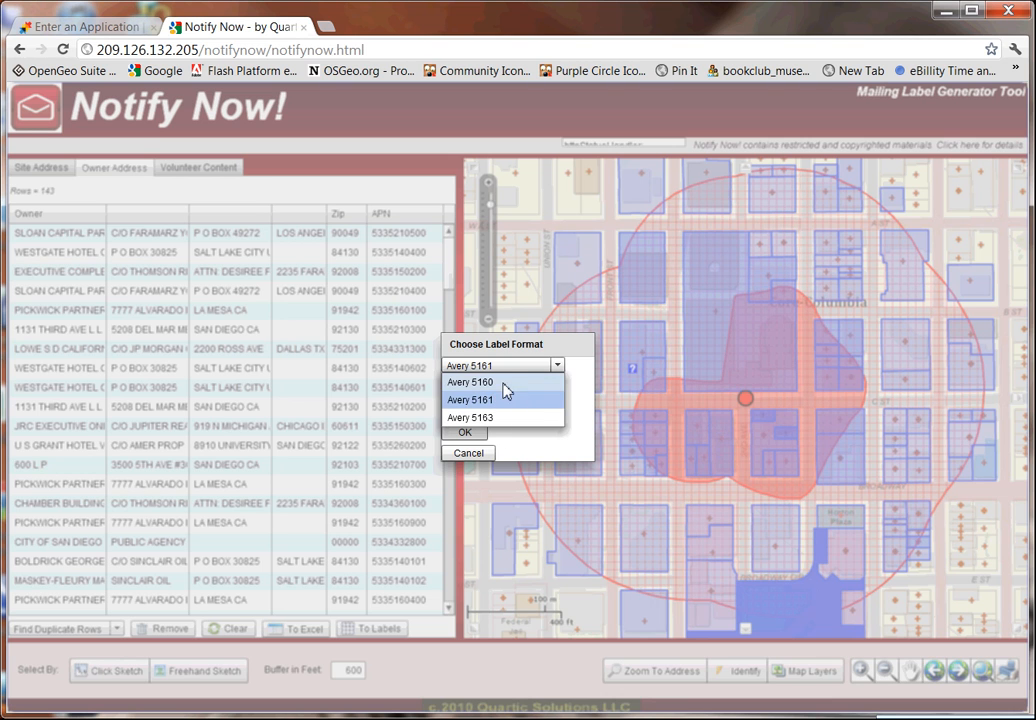
{"action": "left_click", "coordinate": [503, 384]}
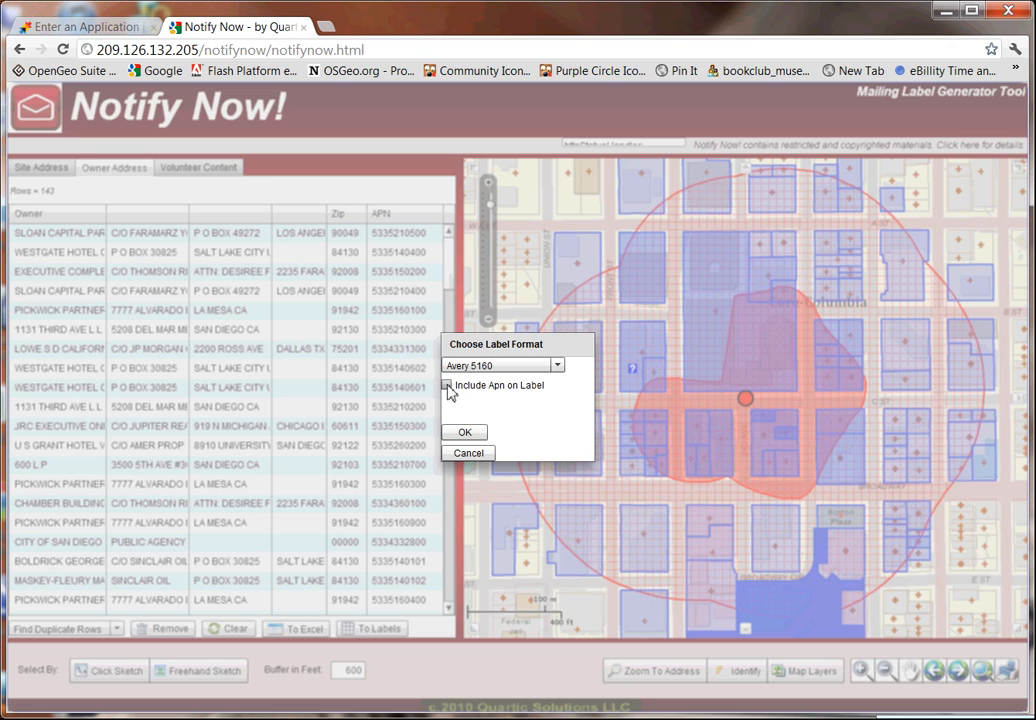
{"action": "left_click", "coordinate": [474, 433]}
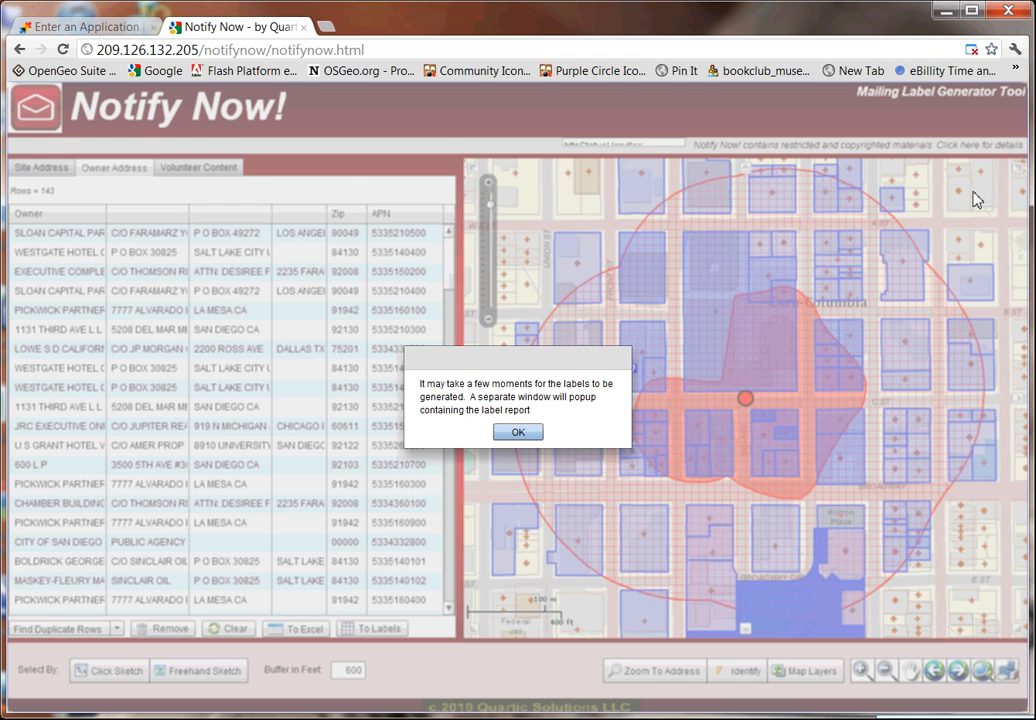
{"action": "left_click", "coordinate": [518, 431]}
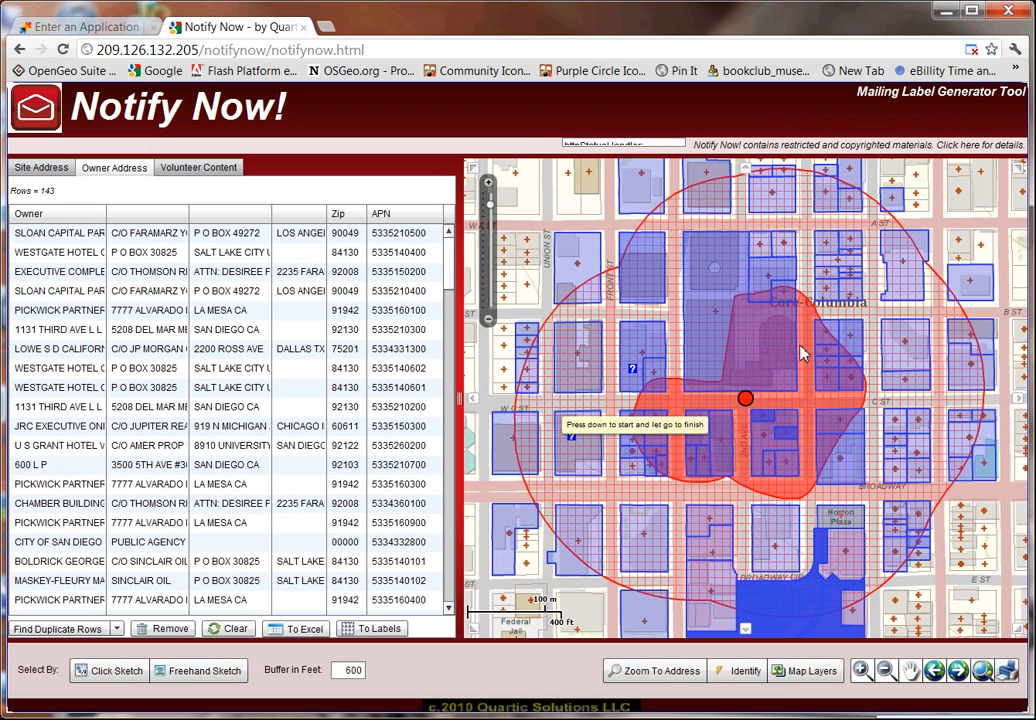
{"action": "left_click", "coordinate": [972, 50]}
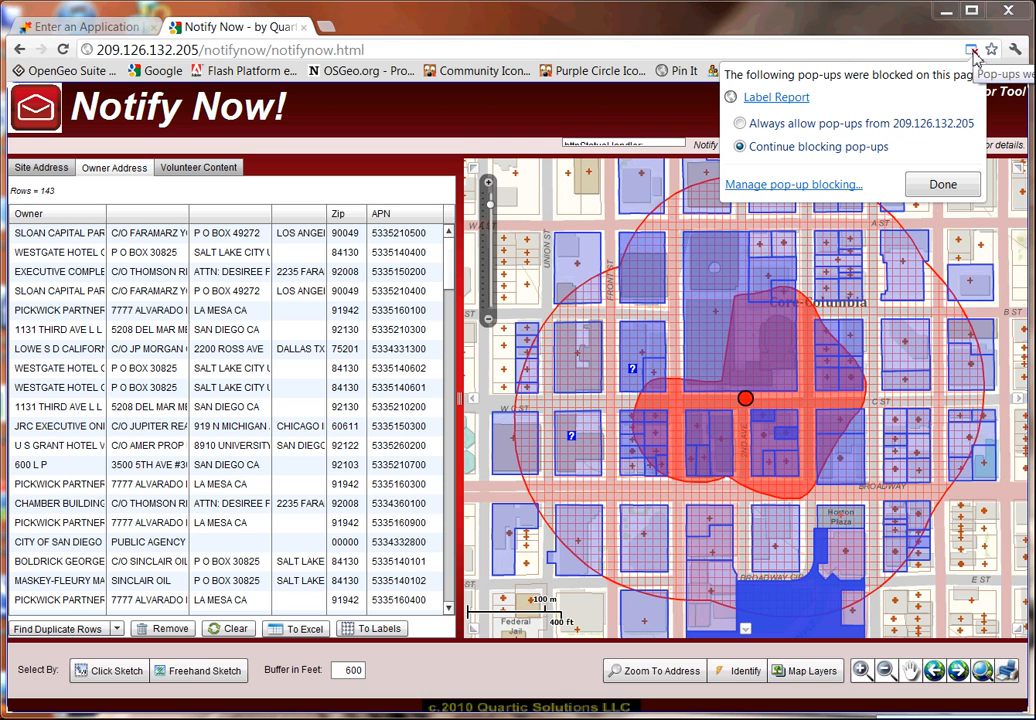
{"action": "left_click", "coordinate": [776, 97]}
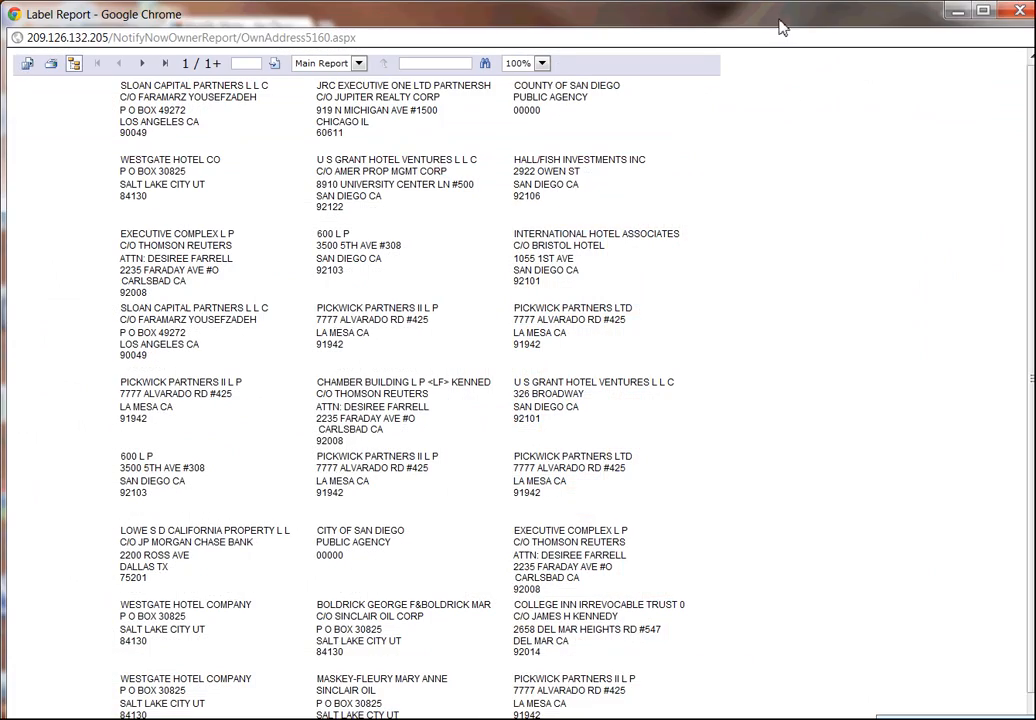
{"action": "left_click_drag", "start_coordinate": [782, 27], "coordinate": [899, 22]}
{"action": "double_click", "coordinate": [899, 22]}
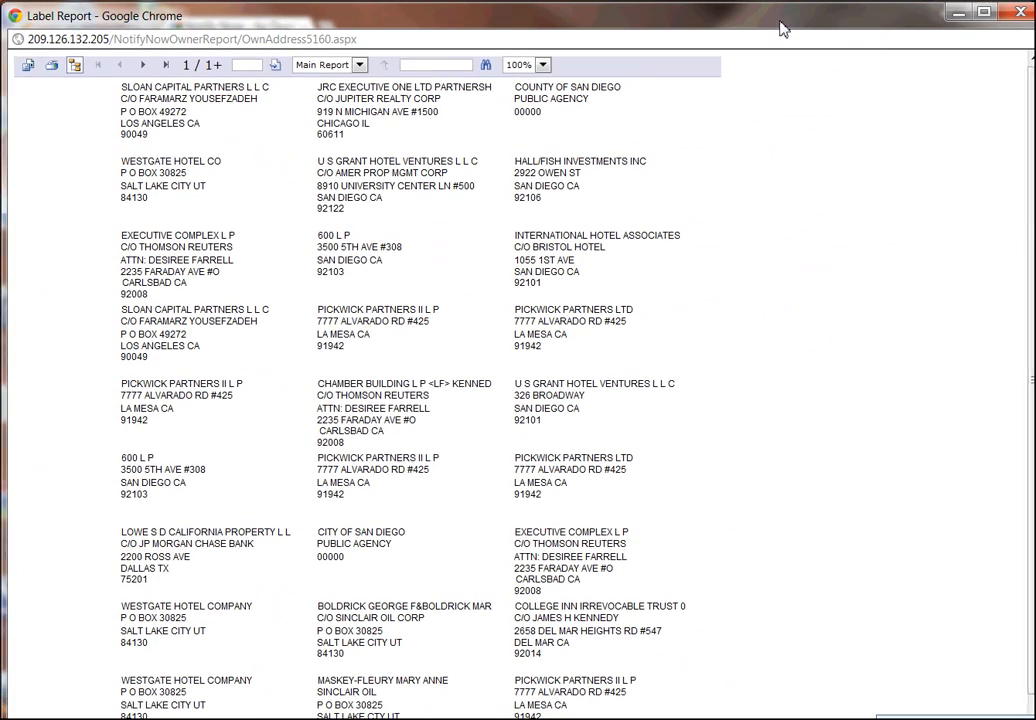
{"action": "scroll", "coordinate": [1029, 197], "scroll_direction": "down", "scroll_amount": 2}
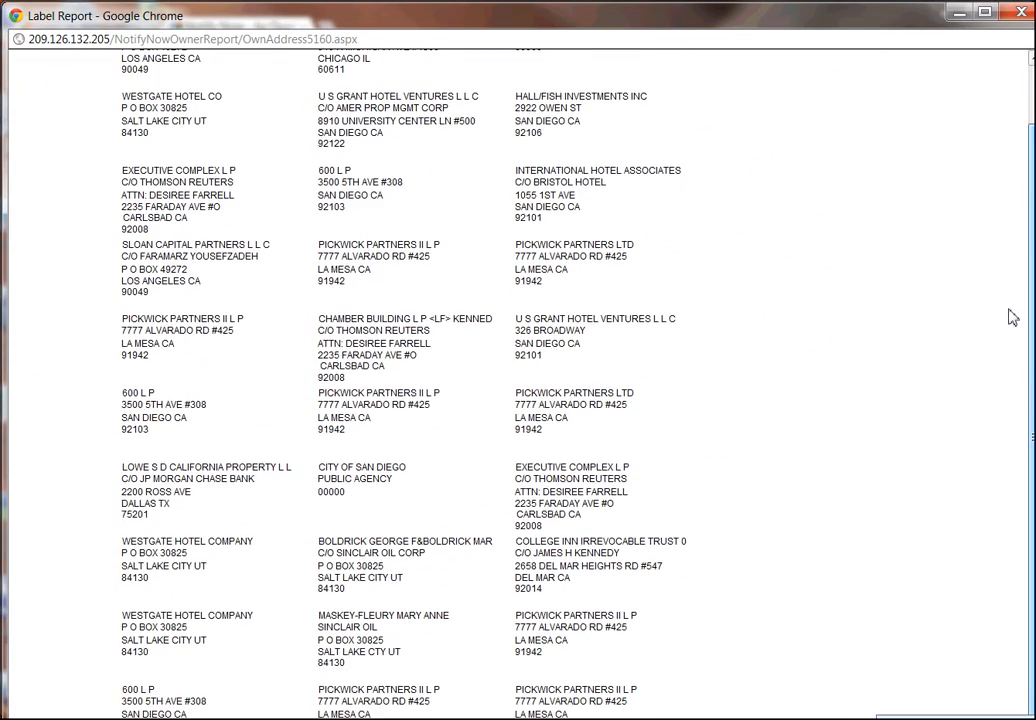
{"action": "scroll", "coordinate": [1010, 312], "scroll_direction": "up", "scroll_amount": 2}
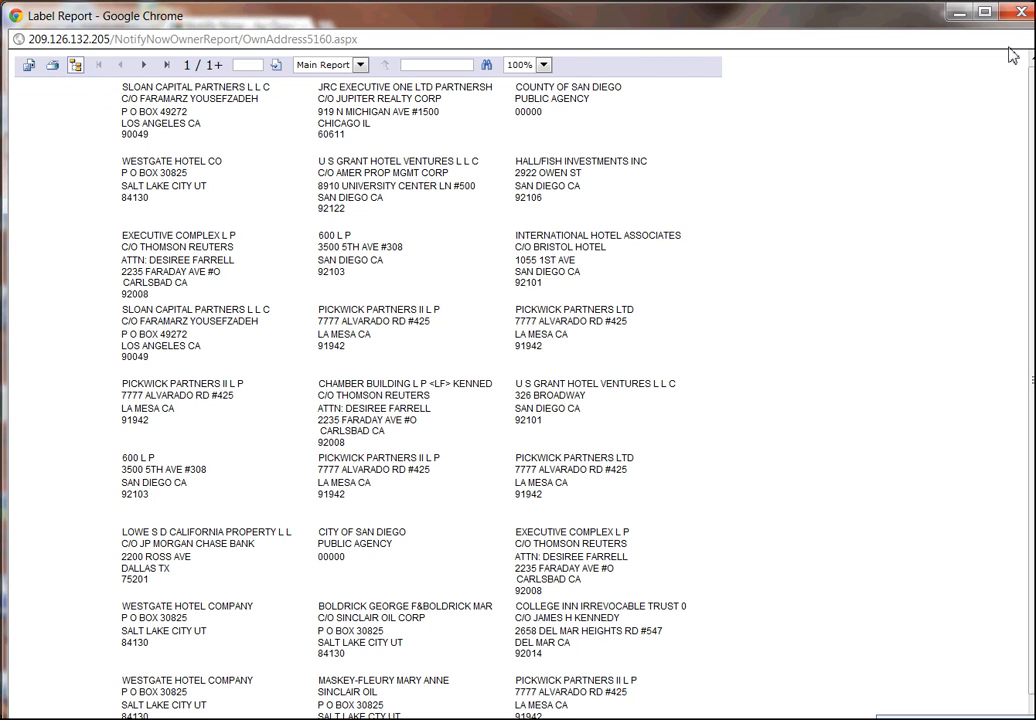
{"action": "left_click", "coordinate": [1021, 14]}
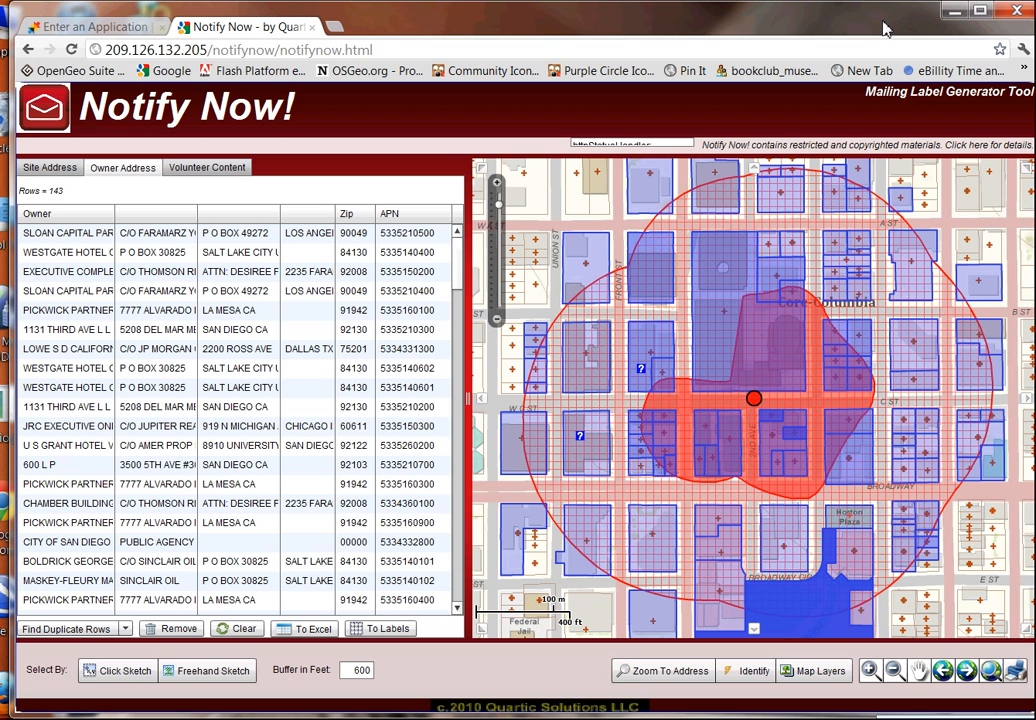
Switch from the owner list to the Site Address list.
{"action": "left_click", "coordinate": [68, 168]}
{"action": "left_click", "coordinate": [104, 168]}
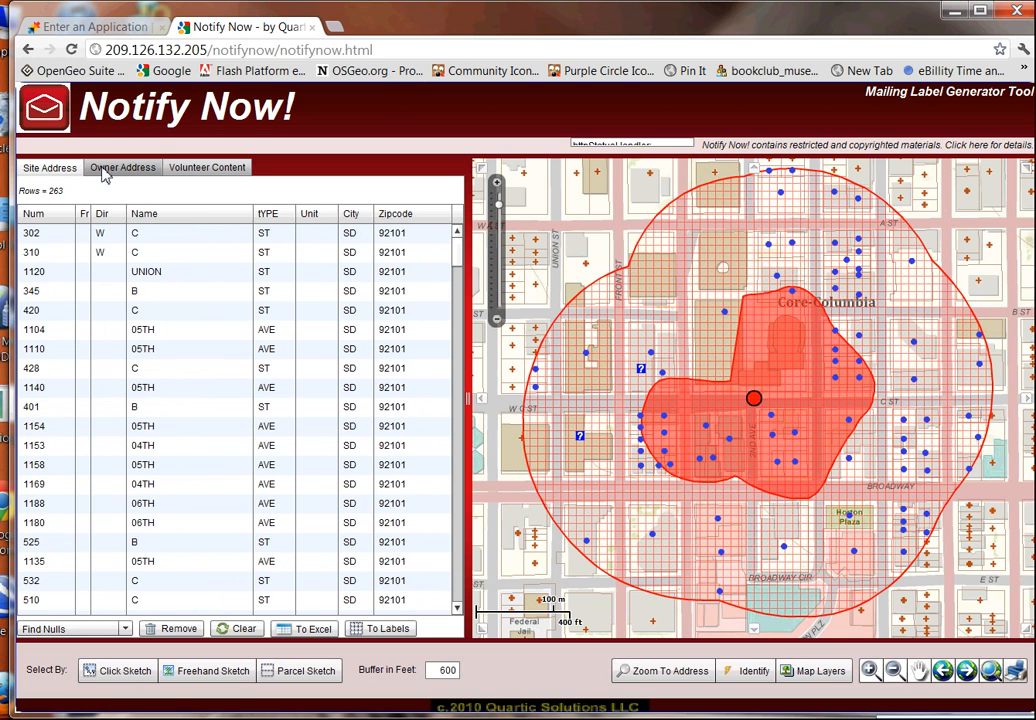
{"action": "left_click", "coordinate": [72, 171]}
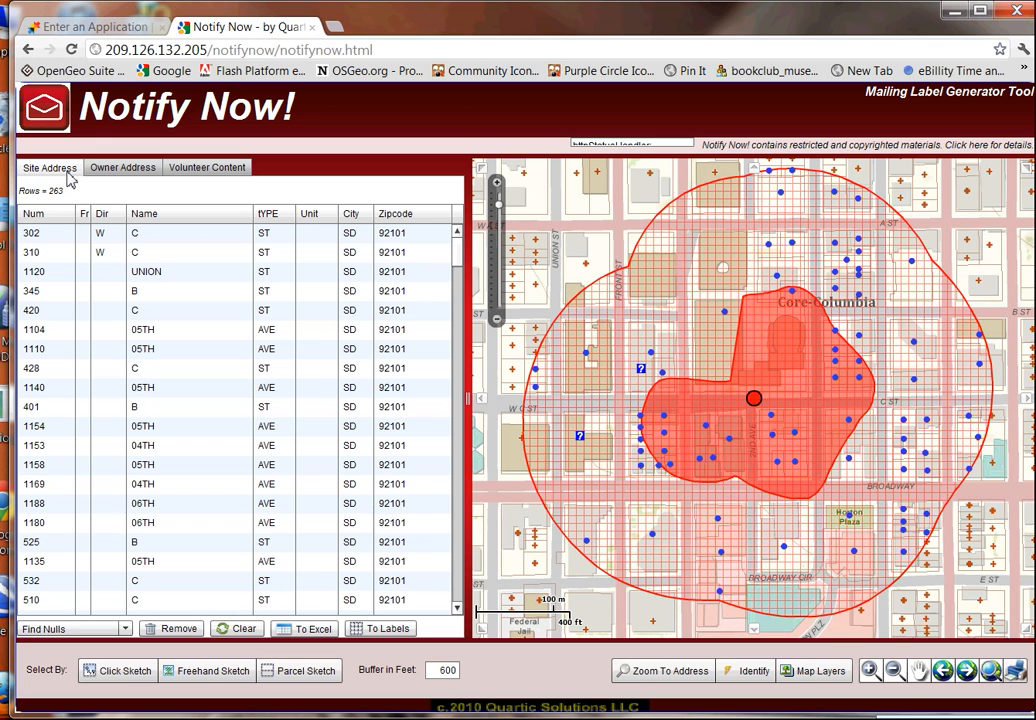
Run Find Duplicate Rows on the site addresses and add the second blank 0 row to the selection.
{"action": "left_click", "coordinate": [130, 630]}
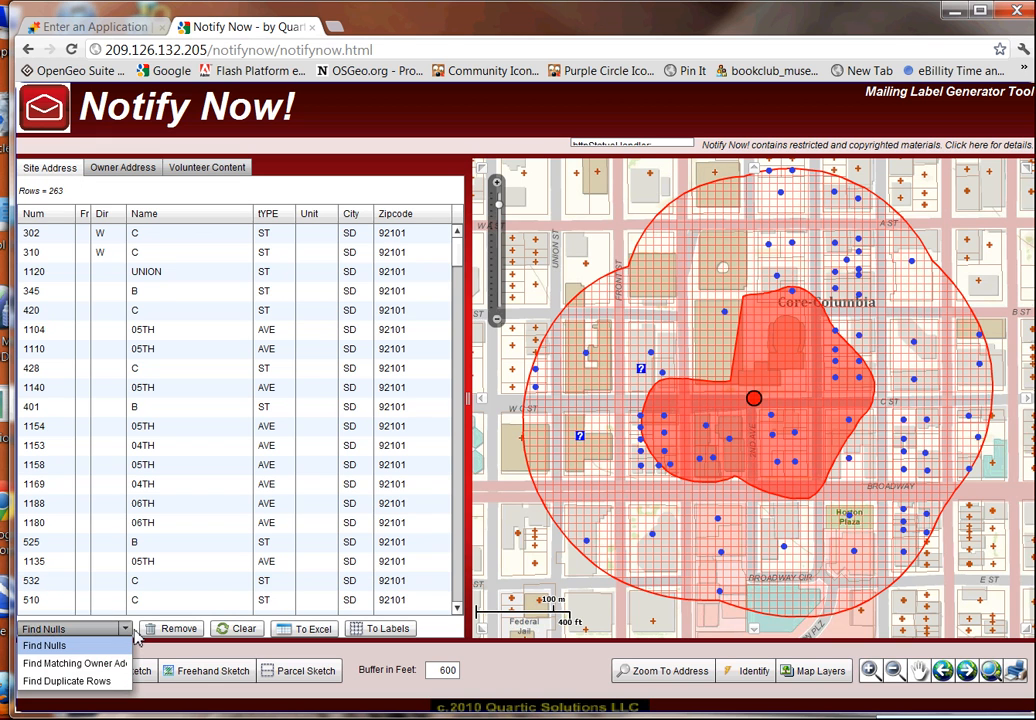
{"action": "left_click", "coordinate": [99, 684]}
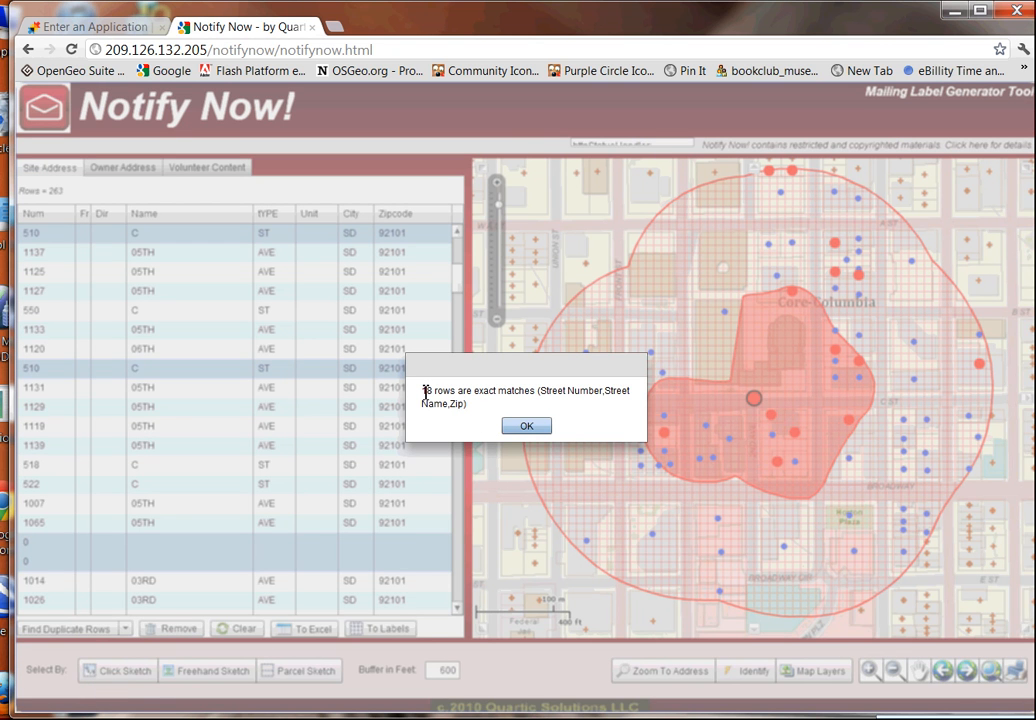
{"action": "left_click", "coordinate": [542, 427]}
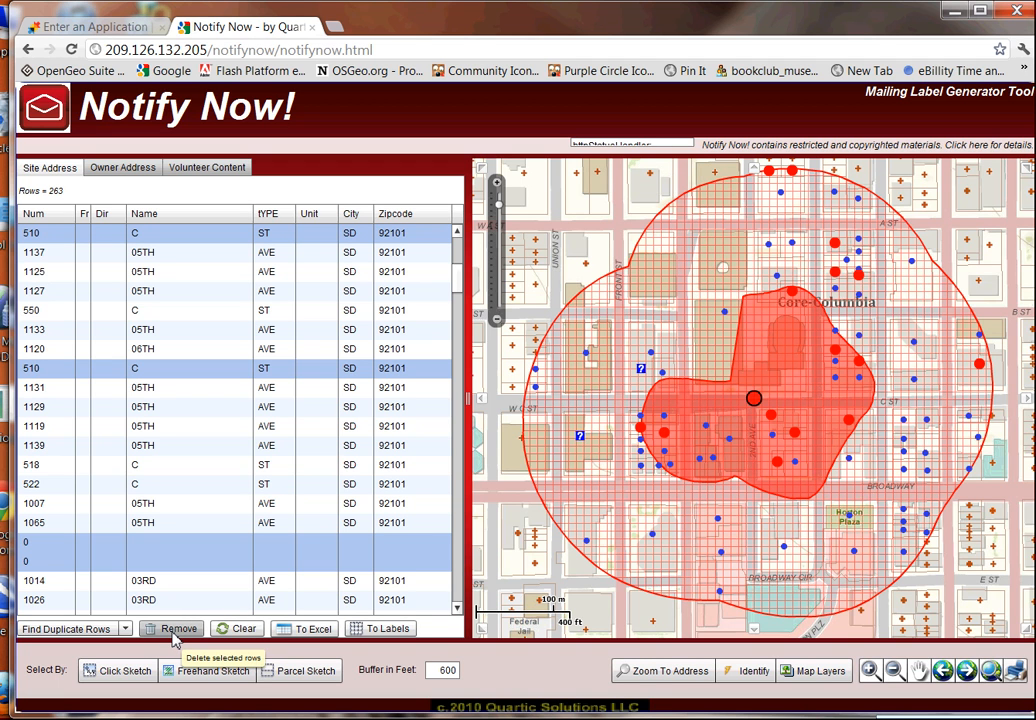
{"action": "left_click", "coordinate": [157, 563], "text": "ctrl"}
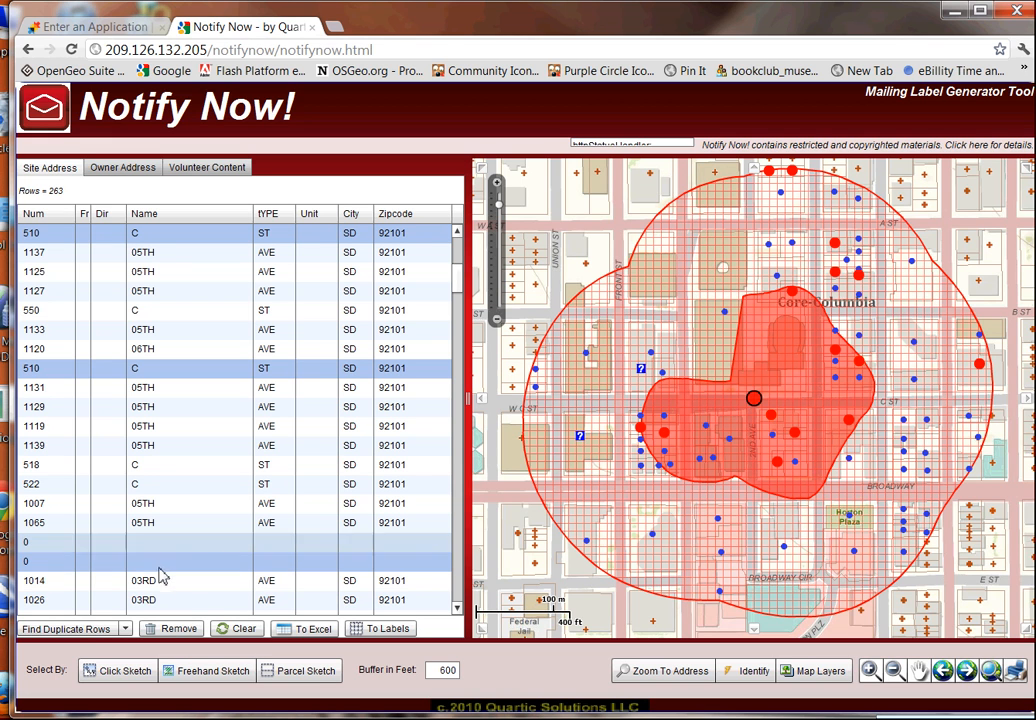
Run Find Matching Owner on the site addresses.
{"action": "left_click", "coordinate": [128, 632]}
{"action": "left_click", "coordinate": [111, 664]}
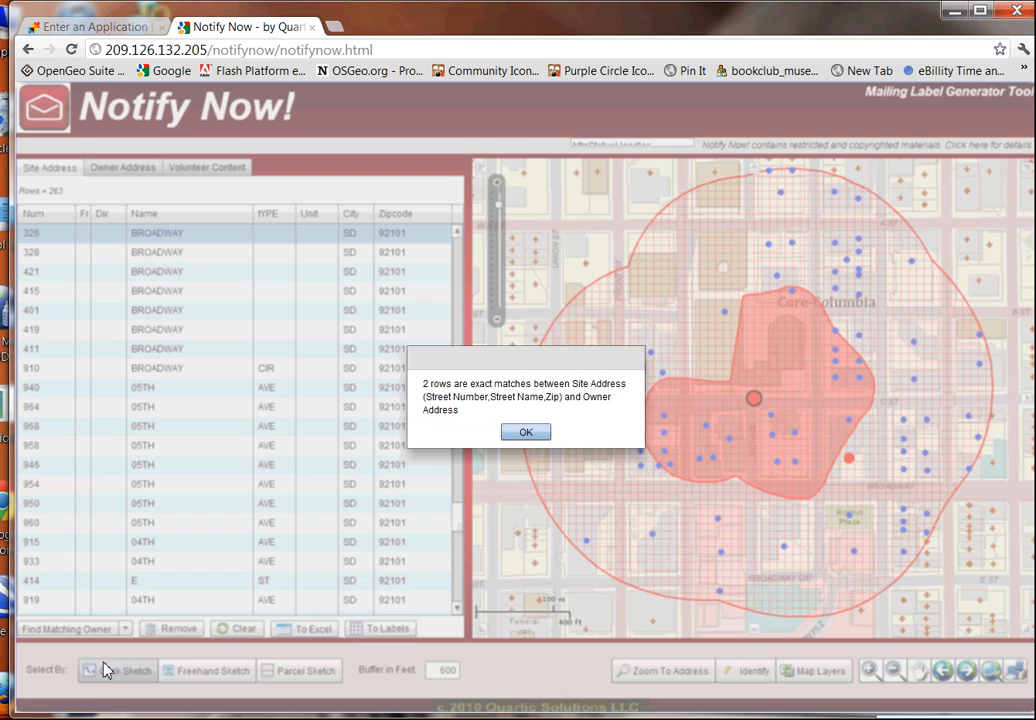
{"action": "left_click", "coordinate": [533, 433]}
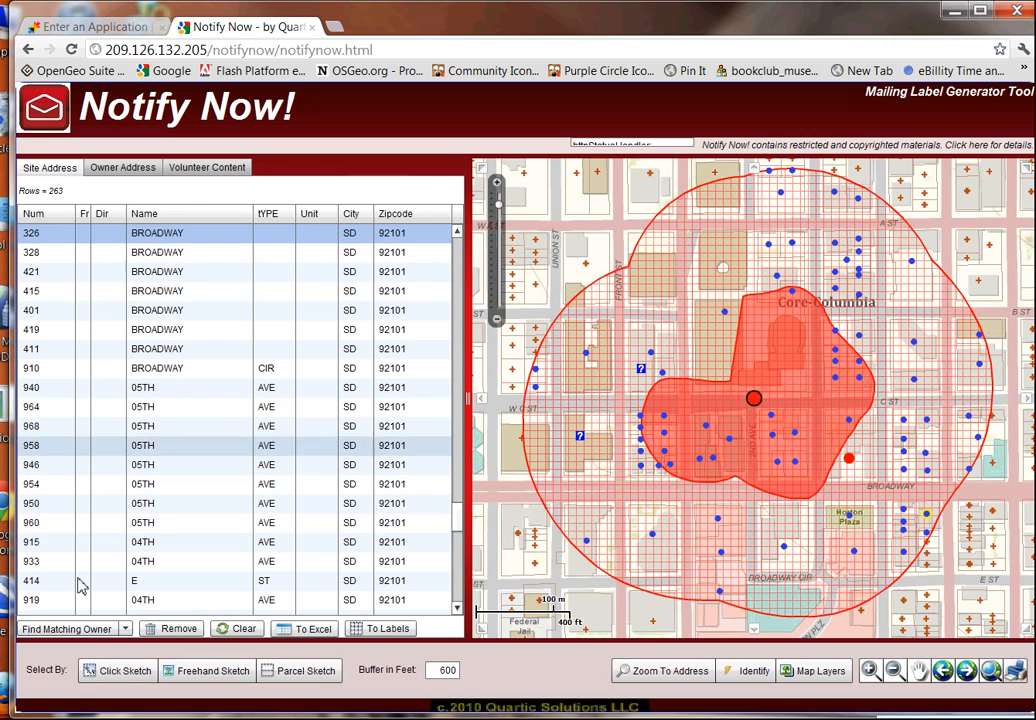
Find and remove the 16 null-address rows, leaving 247, then show the owner list.
{"action": "left_click", "coordinate": [125, 630]}
{"action": "left_click", "coordinate": [60, 646]}
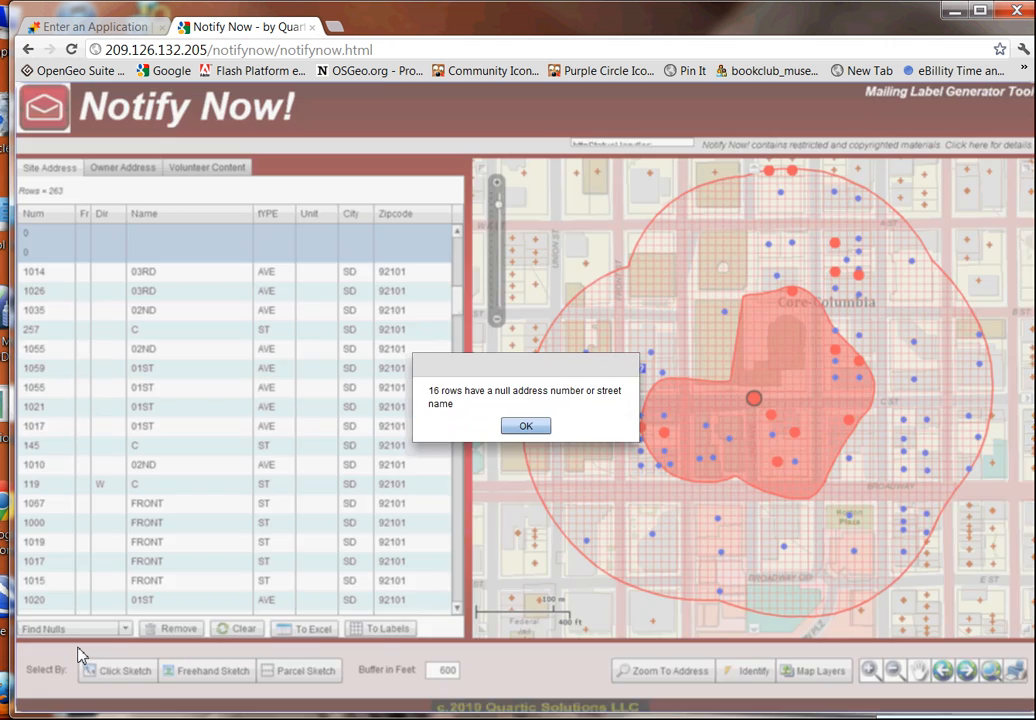
{"action": "left_click", "coordinate": [549, 428]}
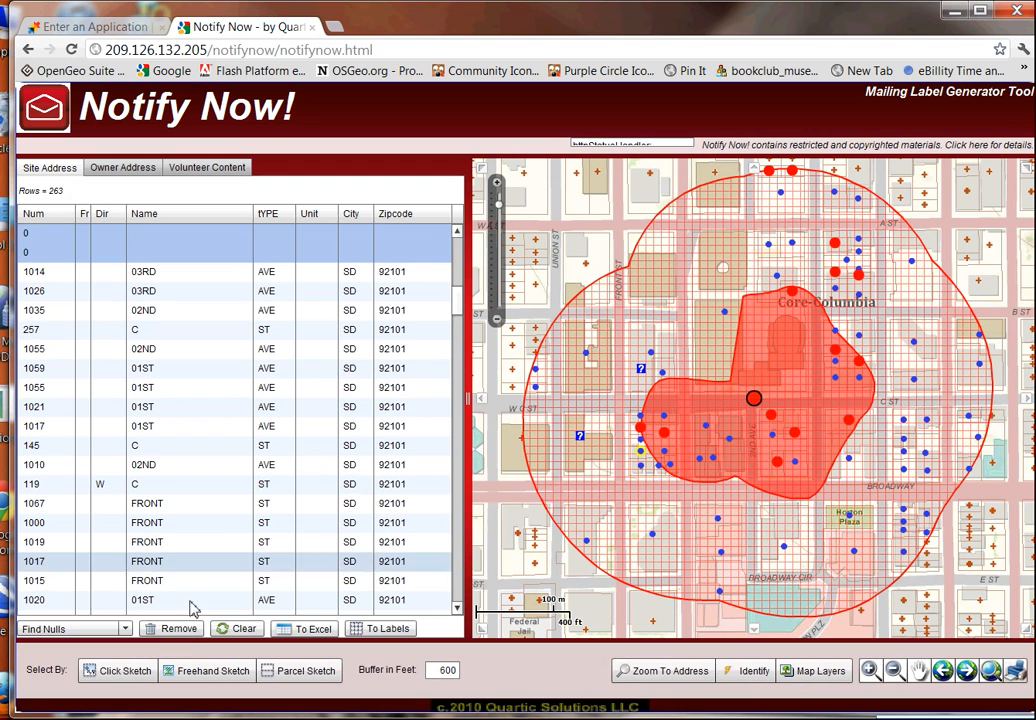
{"action": "left_click", "coordinate": [178, 630]}
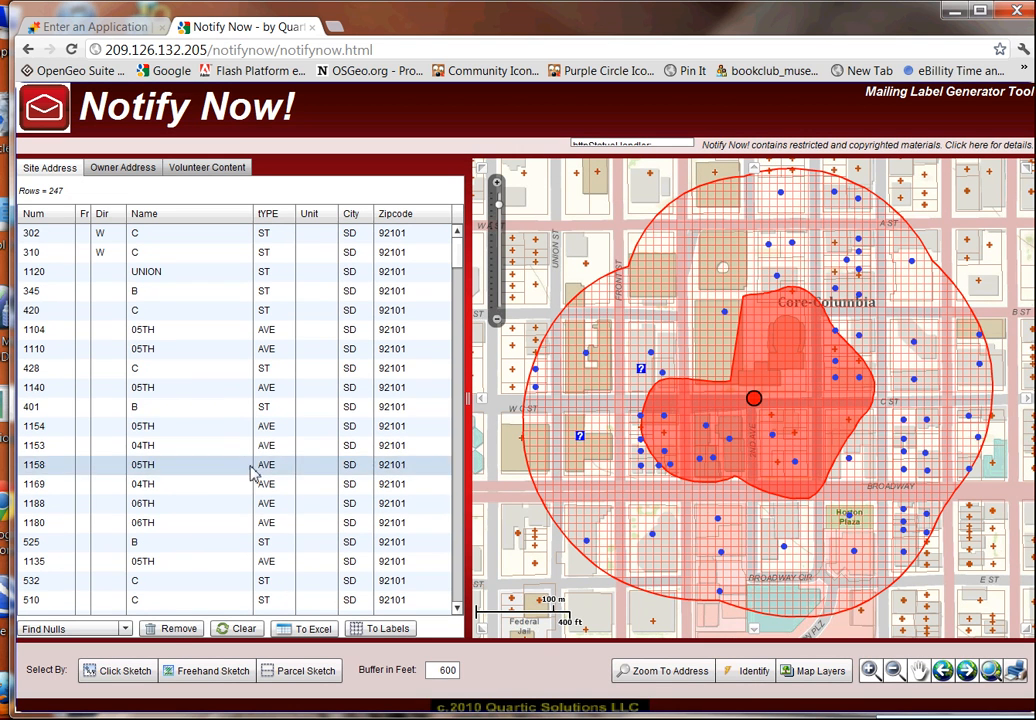
{"action": "left_click", "coordinate": [124, 168]}
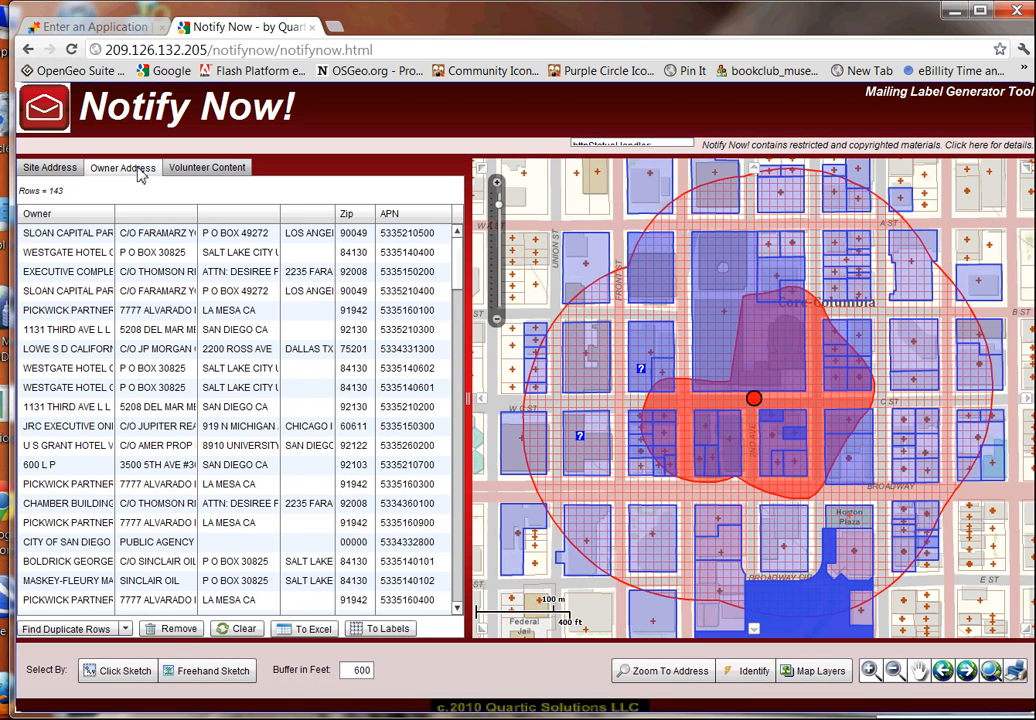
Run Find Public Agency to flag the 18 agency-owned parcels.
{"action": "left_click", "coordinate": [125, 629]}
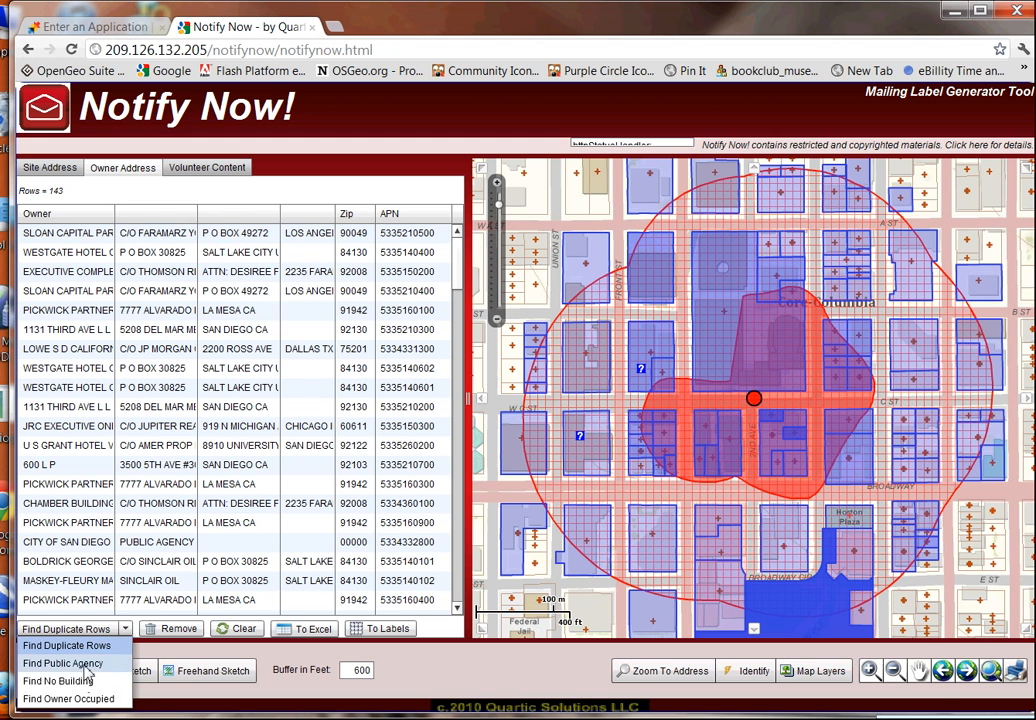
{"action": "left_click", "coordinate": [86, 665]}
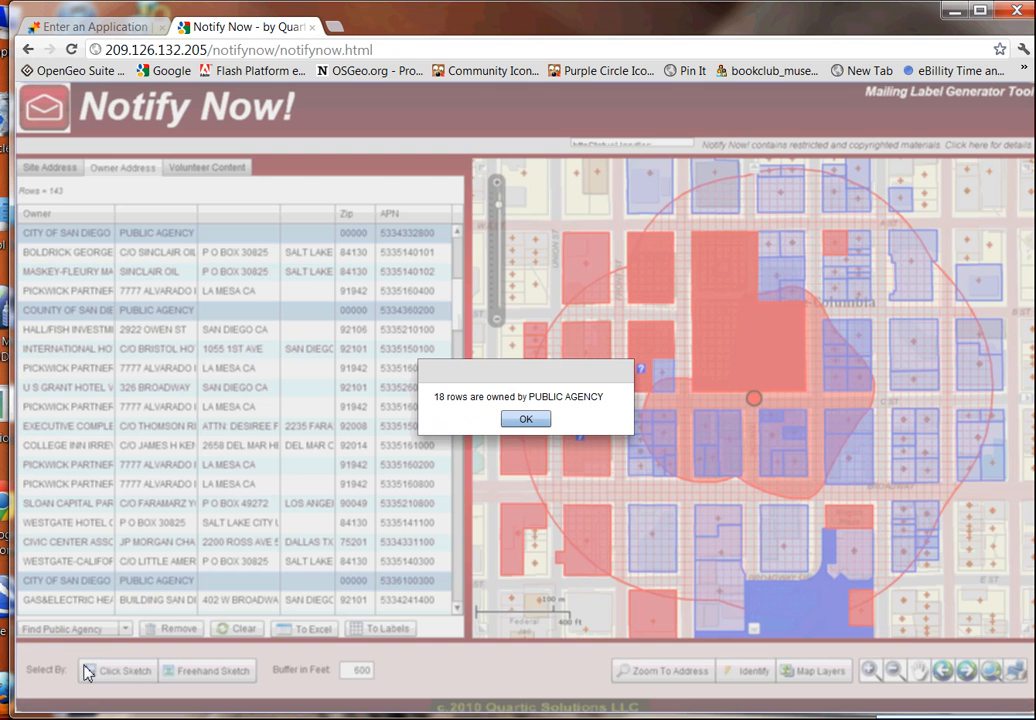
{"action": "left_click", "coordinate": [533, 422]}
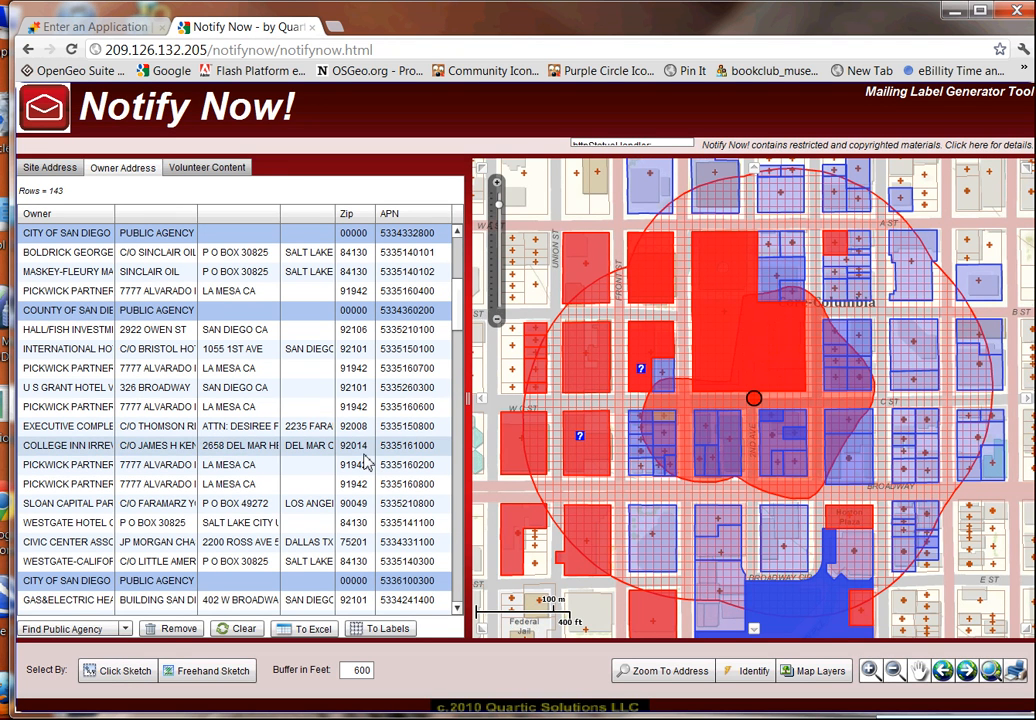
Run Find Owner Occupied, which reports no owner-occupied parcels.
{"action": "left_click", "coordinate": [118, 629]}
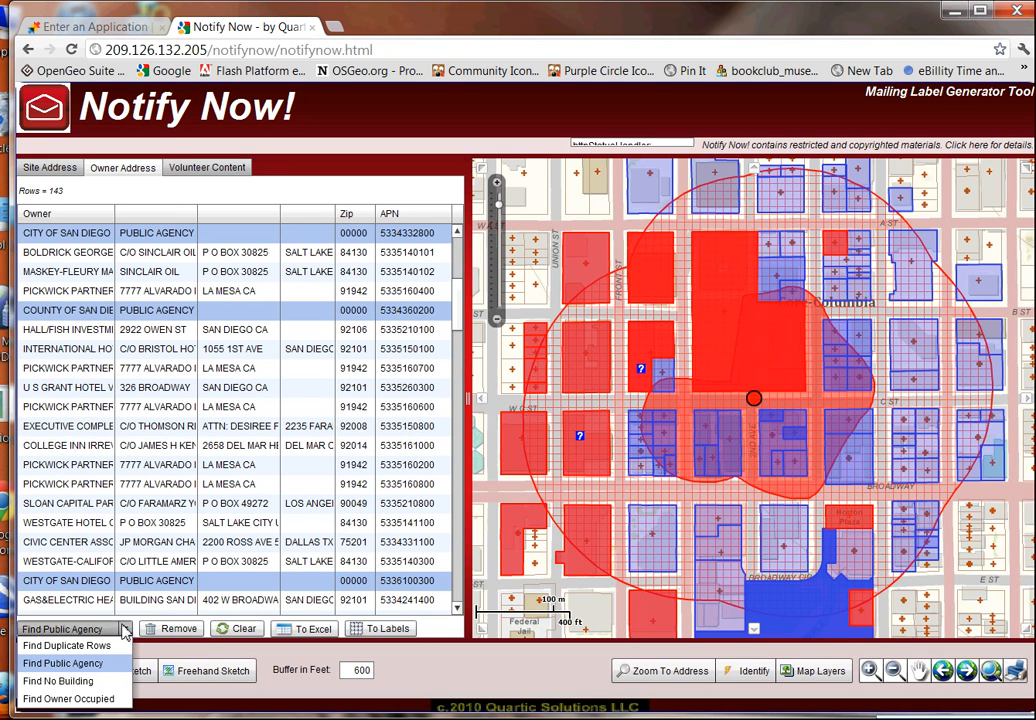
{"action": "left_click", "coordinate": [90, 698]}
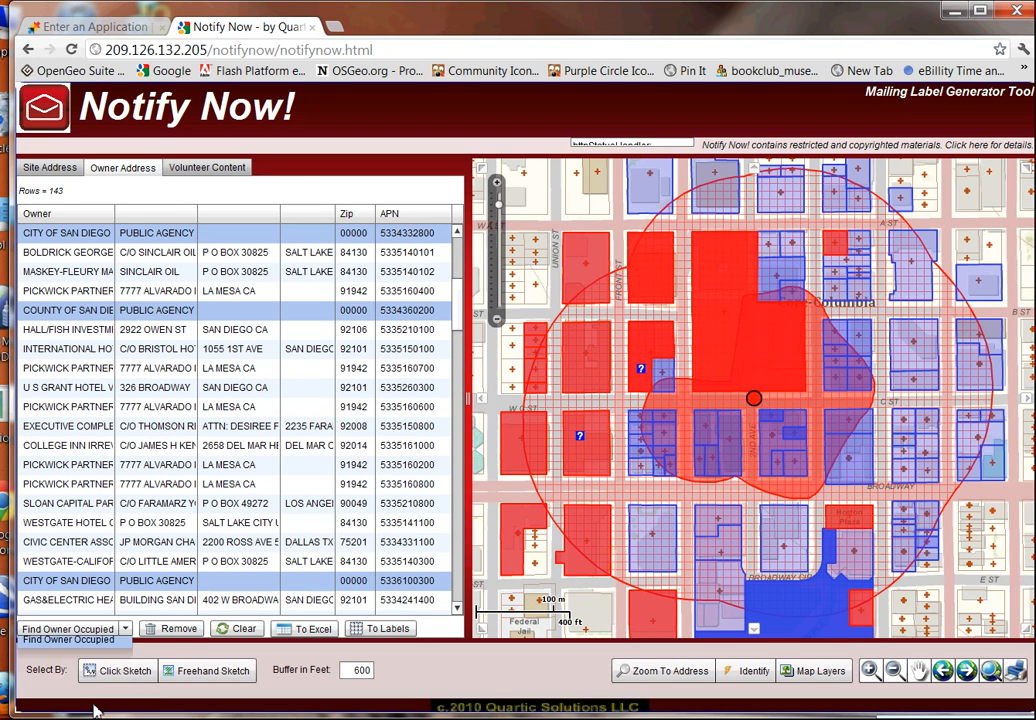
{"action": "left_click", "coordinate": [526, 427]}
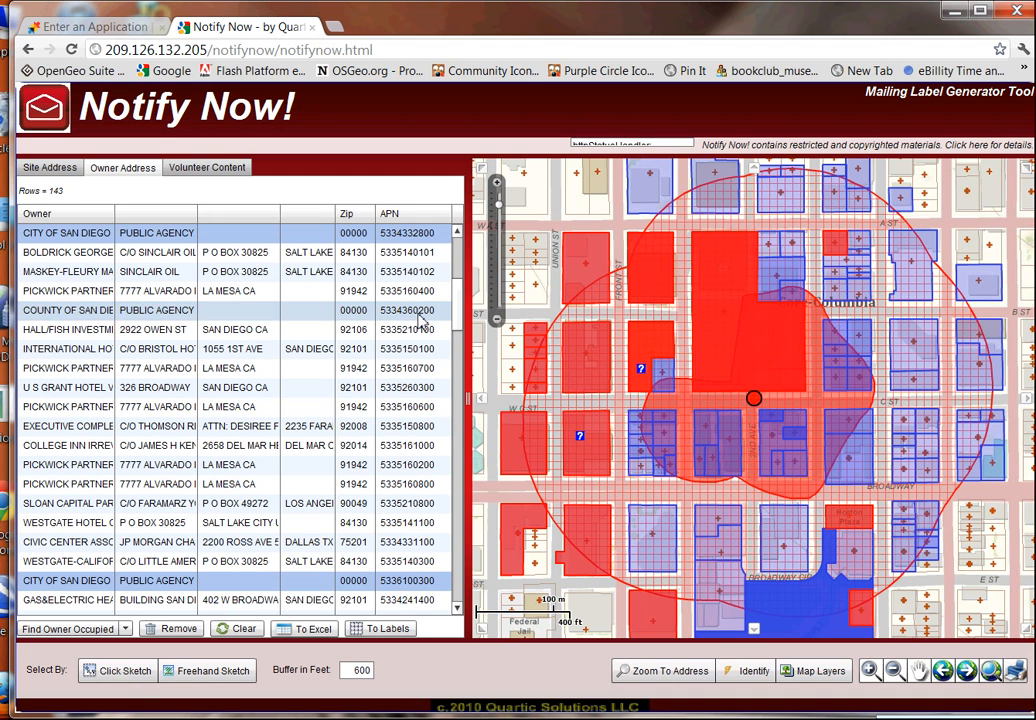
{"action": "left_click", "coordinate": [104, 628]}
{"action": "left_click", "coordinate": [92, 697]}
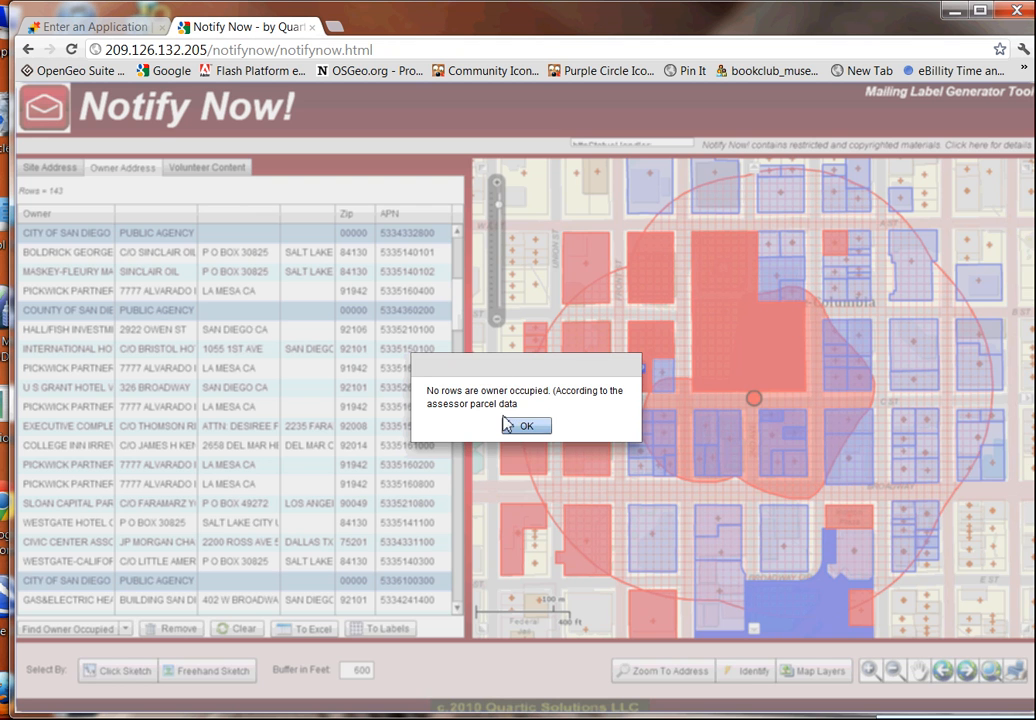
{"action": "left_click", "coordinate": [520, 426]}
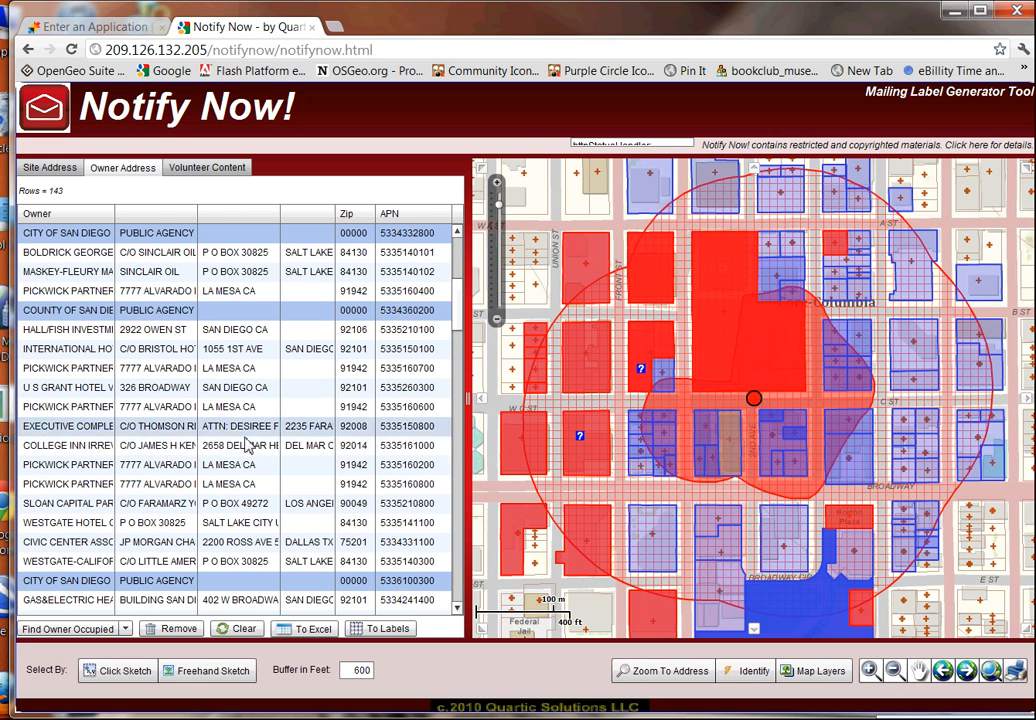
Run Find Owner Occupied on the 143-row owner address list, confirming no owner-occupied rows.
{"action": "left_click", "coordinate": [48, 168]}
{"action": "left_click", "coordinate": [111, 172]}
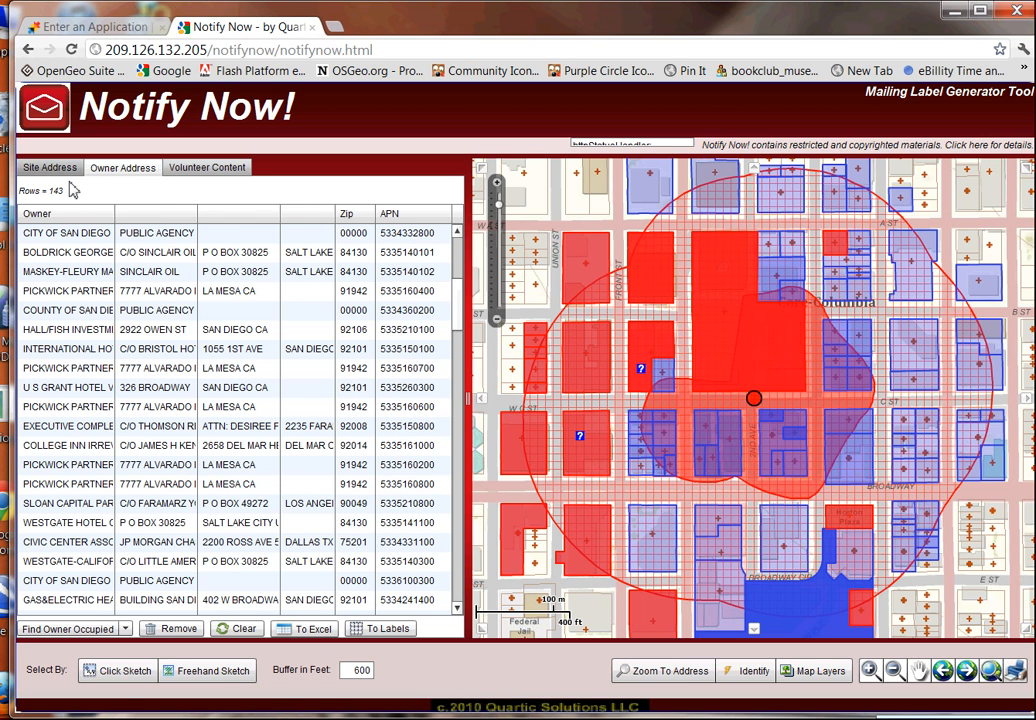
{"action": "left_click", "coordinate": [126, 632]}
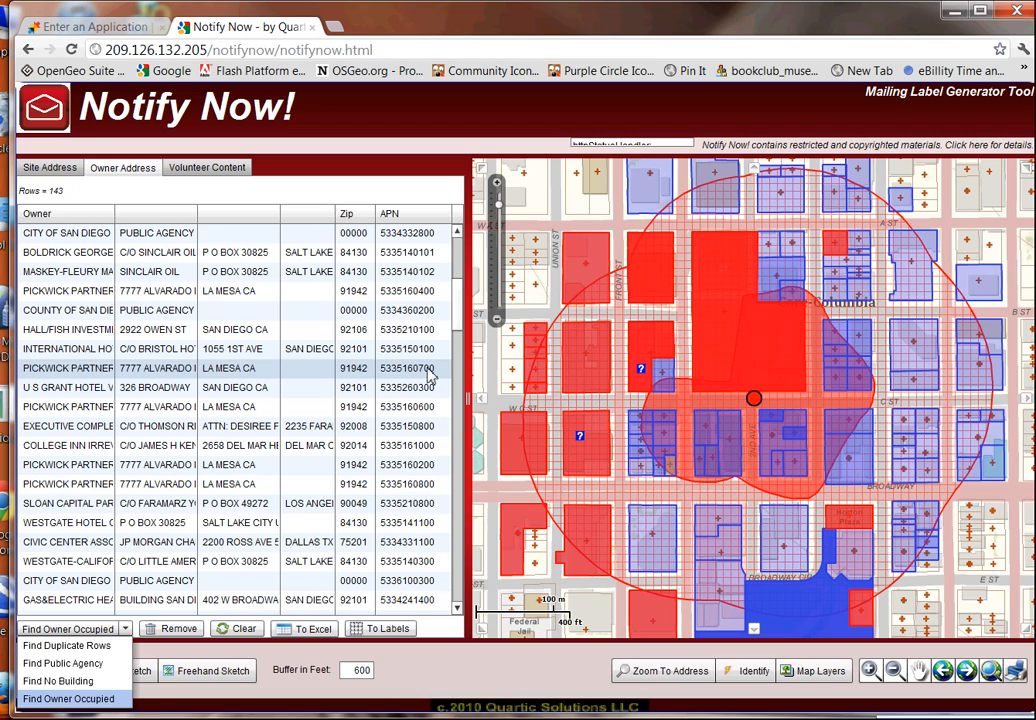
{"action": "left_click", "coordinate": [68, 698]}
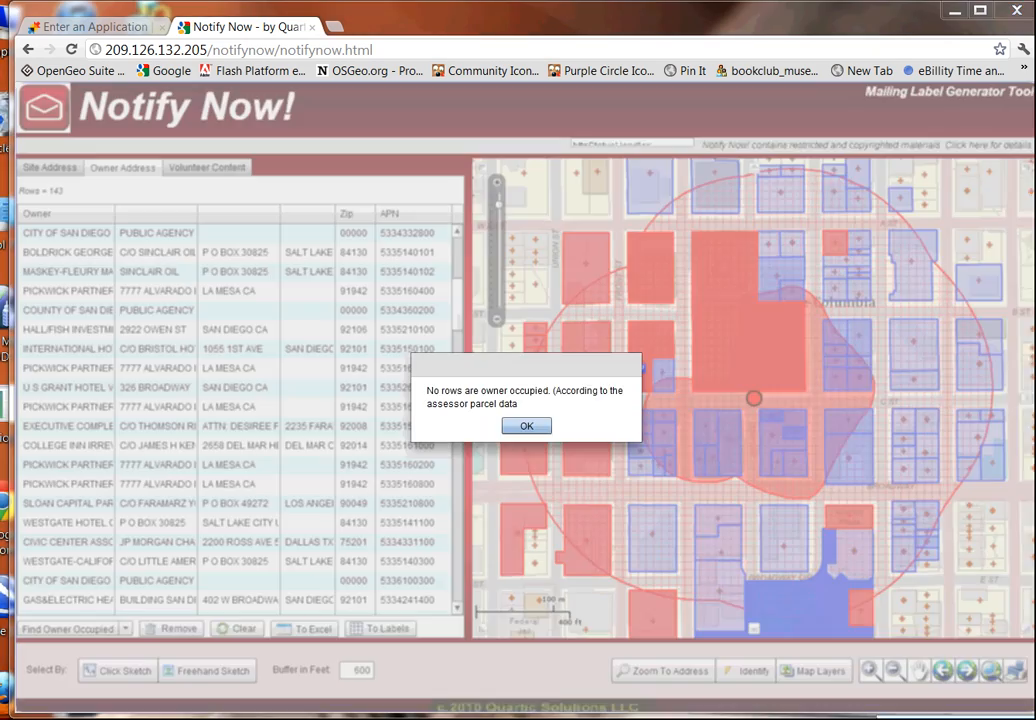